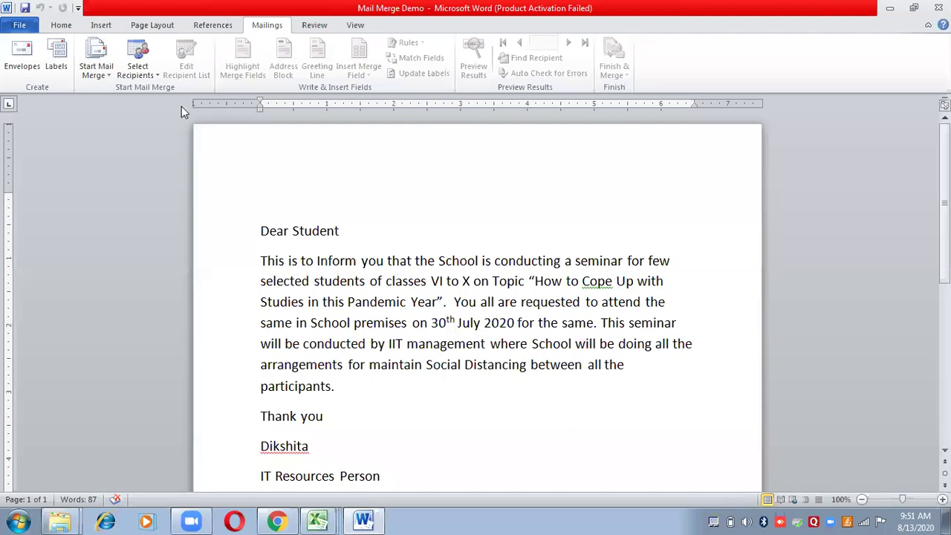
Start a Letters mail merge using Sheet1$ of the participant list workbook in the CLASS IX folder on New Volume (E:) as recipients
{"action": "left_click", "coordinate": [101, 71]}
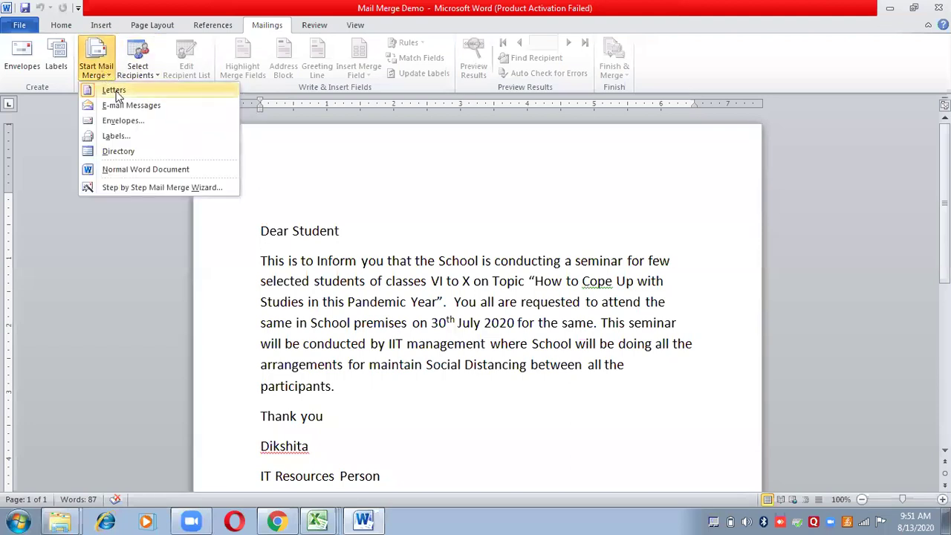
{"action": "left_click", "coordinate": [115, 91]}
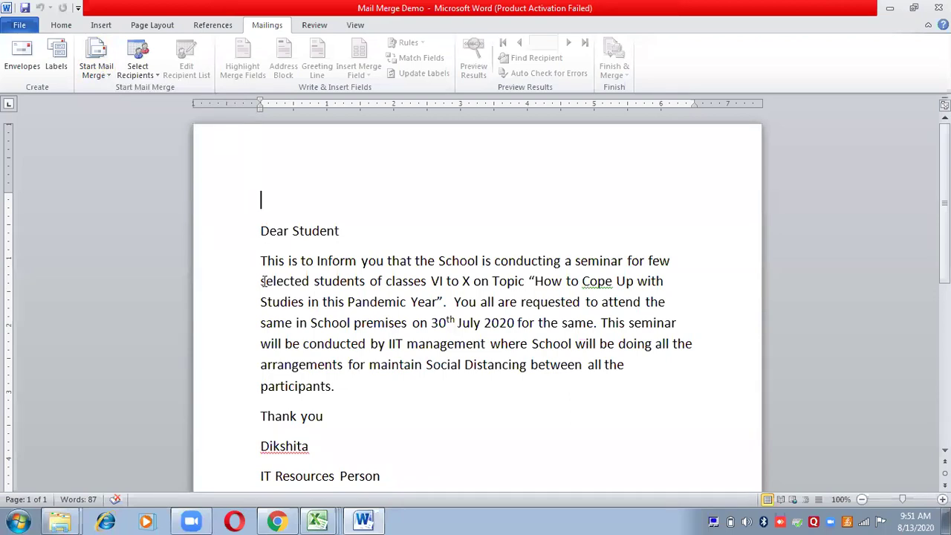
{"action": "left_click", "coordinate": [151, 78]}
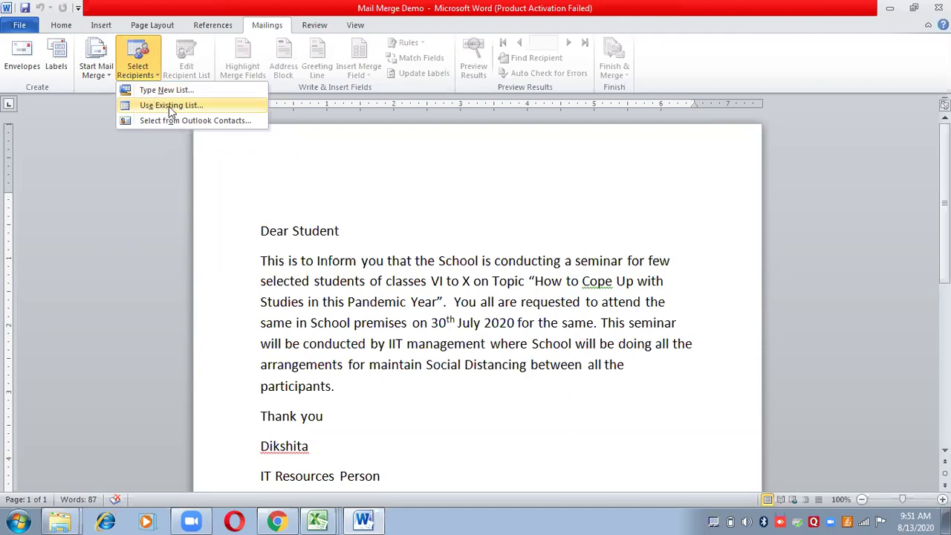
{"action": "left_click", "coordinate": [169, 106]}
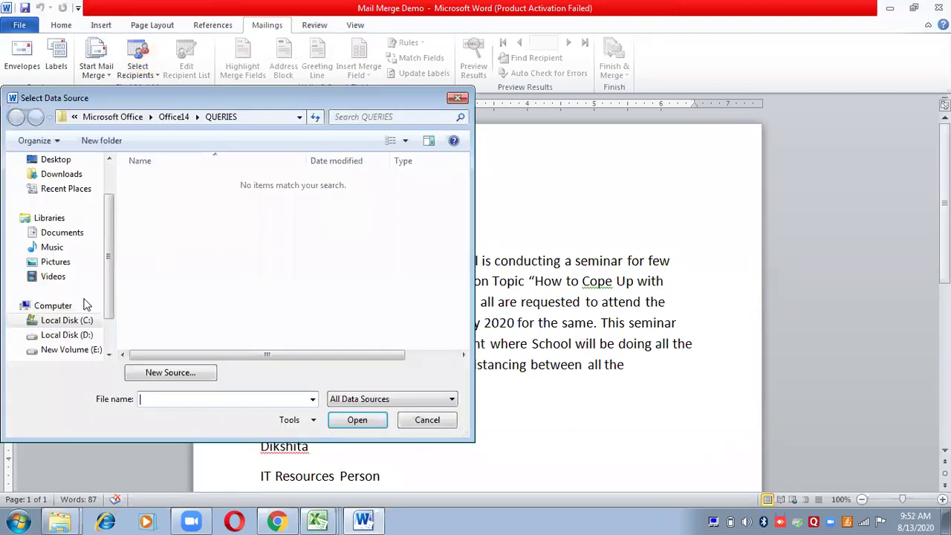
{"action": "left_click", "coordinate": [74, 350]}
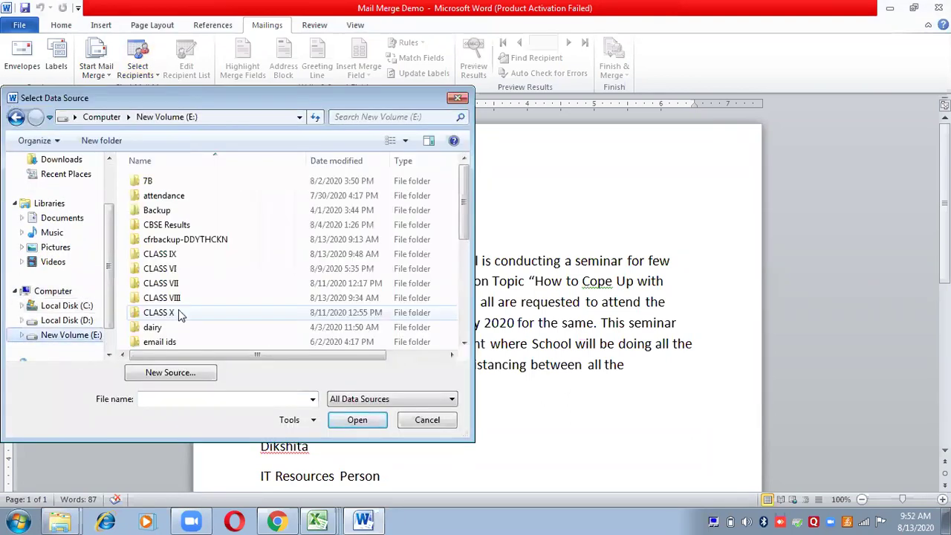
{"action": "double_click", "coordinate": [176, 256]}
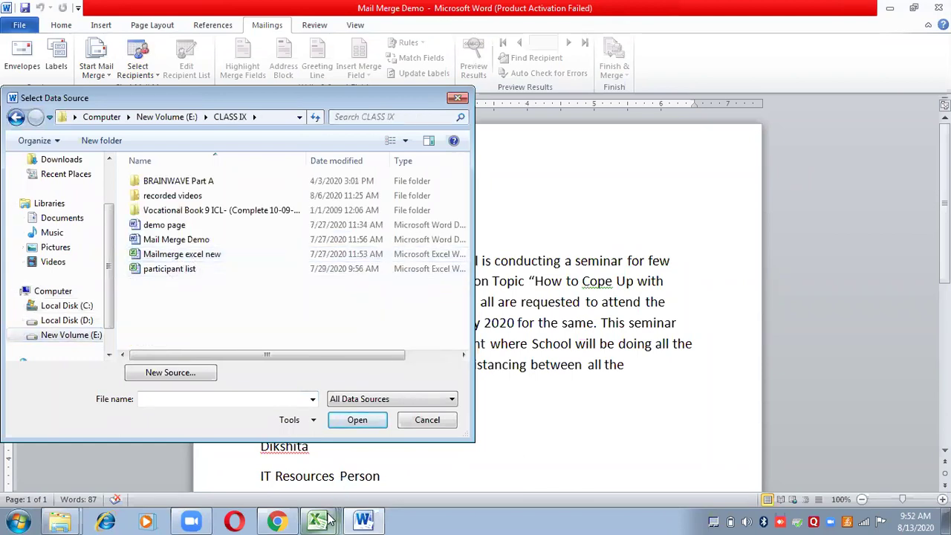
{"action": "mouse_move", "coordinate": [327, 518]}
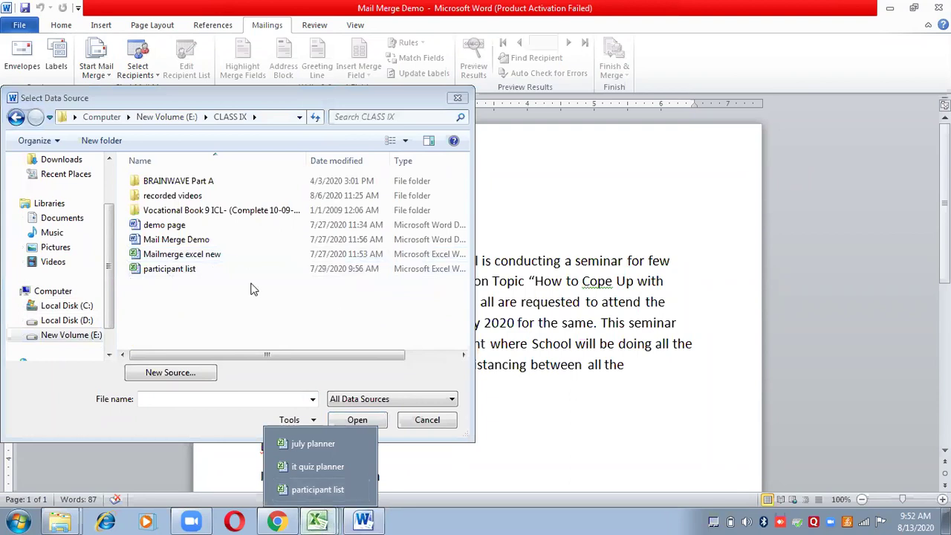
{"action": "left_click", "coordinate": [191, 271]}
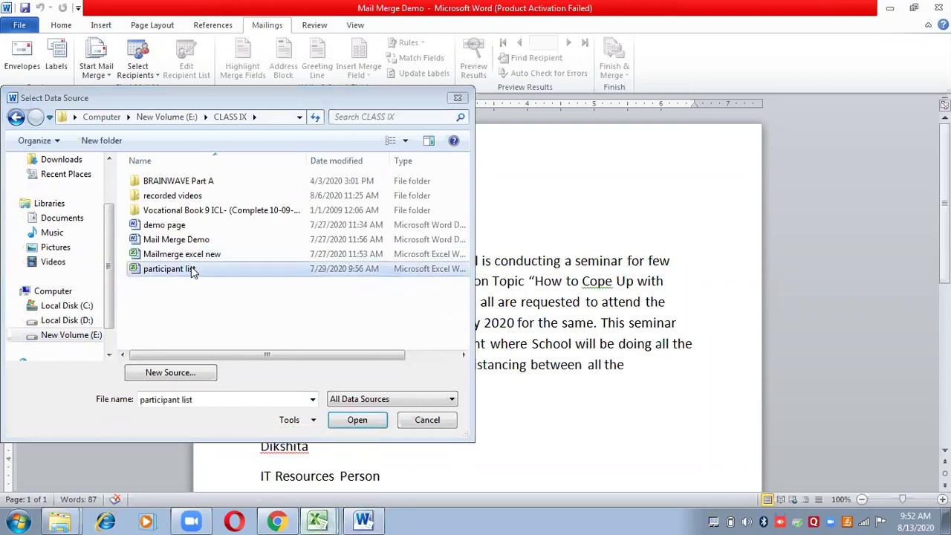
{"action": "left_click", "coordinate": [372, 420]}
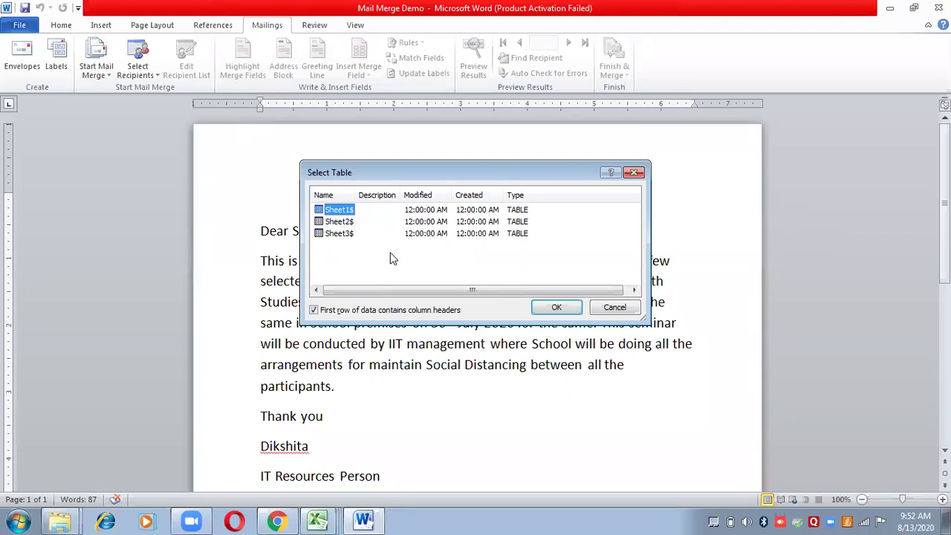
{"action": "left_click", "coordinate": [556, 306]}
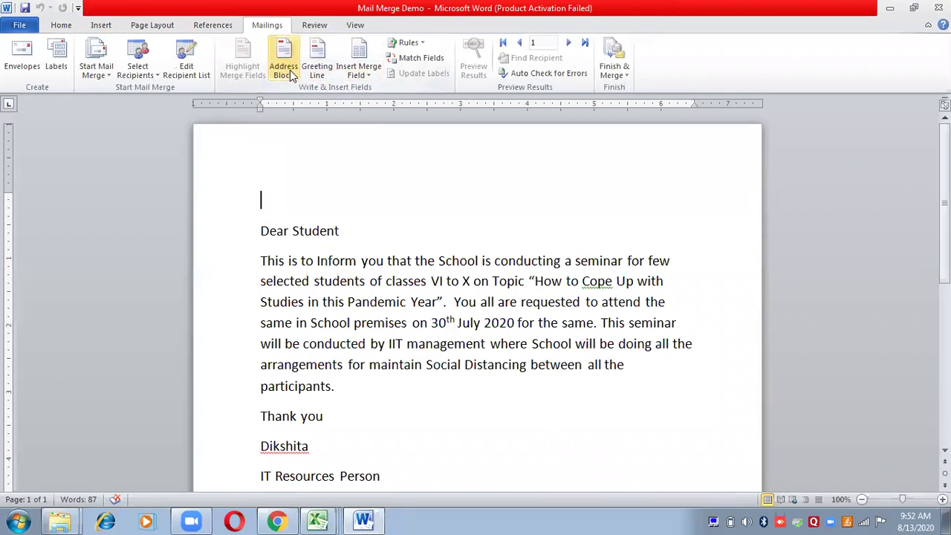
Insert the Ref_No merge field on the empty line above the "Dear Student" greeting
{"action": "left_click", "coordinate": [368, 73]}
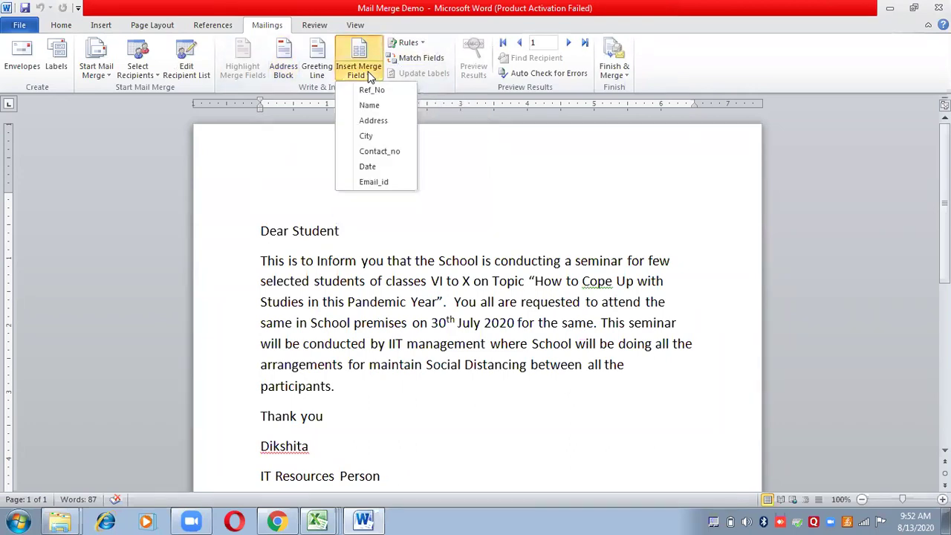
{"action": "left_click", "coordinate": [272, 189]}
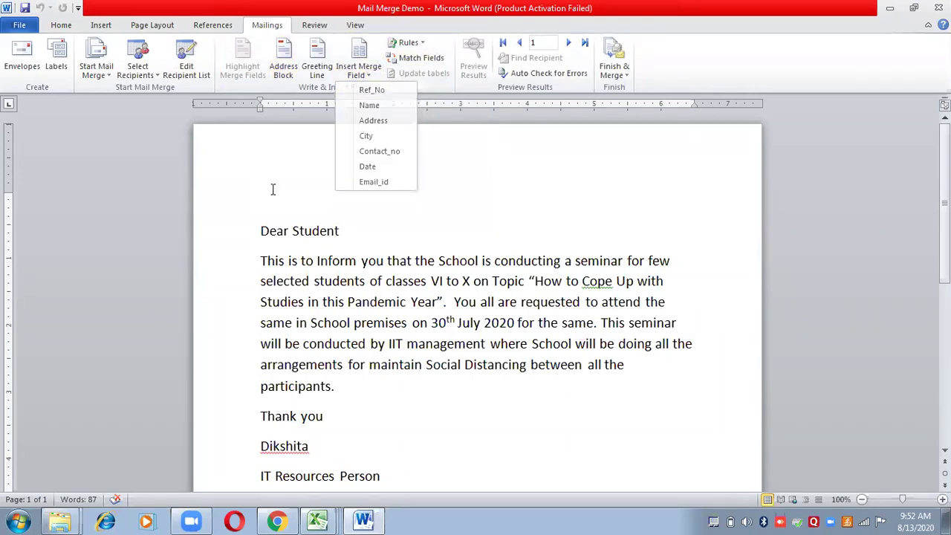
{"action": "left_click", "coordinate": [371, 75]}
{"action": "left_click", "coordinate": [367, 92]}
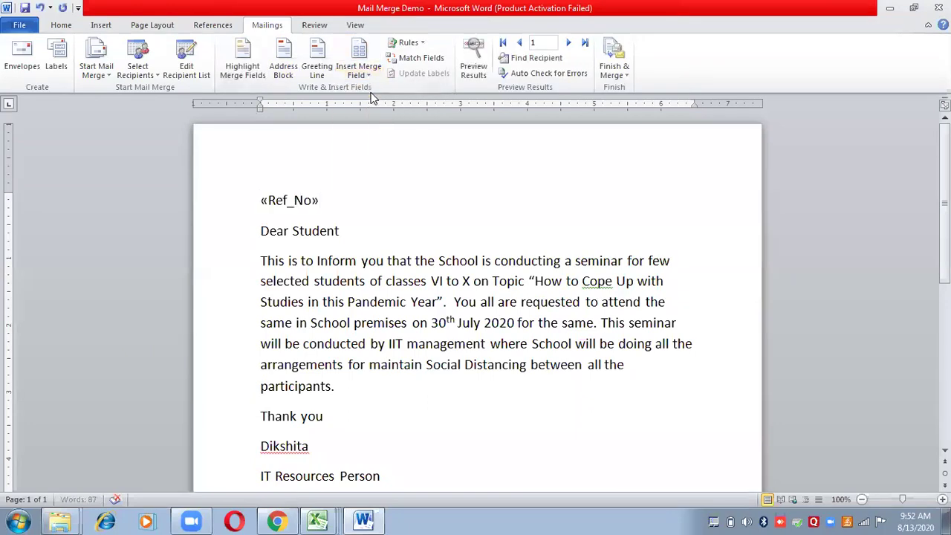
Insert the Address merge field on a new line below Ref_No
{"action": "key", "text": "Return"}
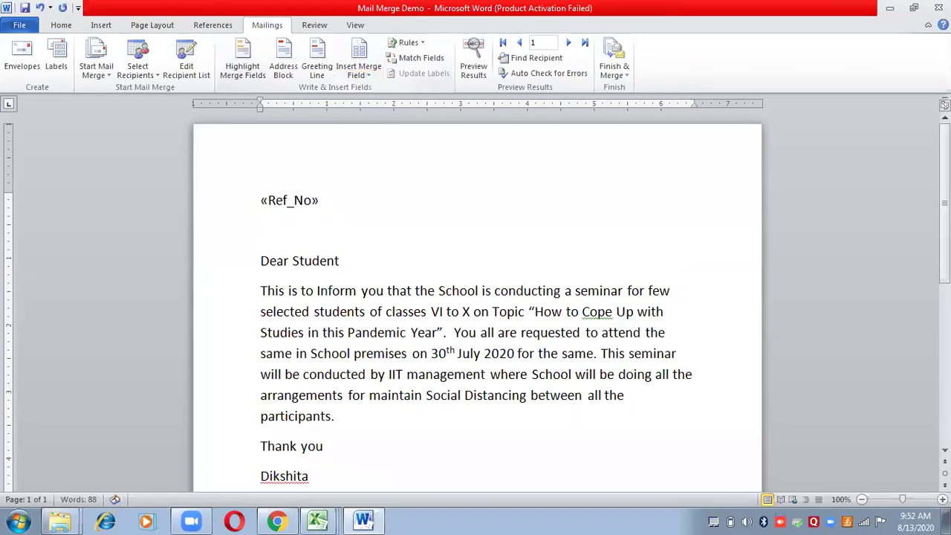
{"action": "left_click", "coordinate": [358, 53]}
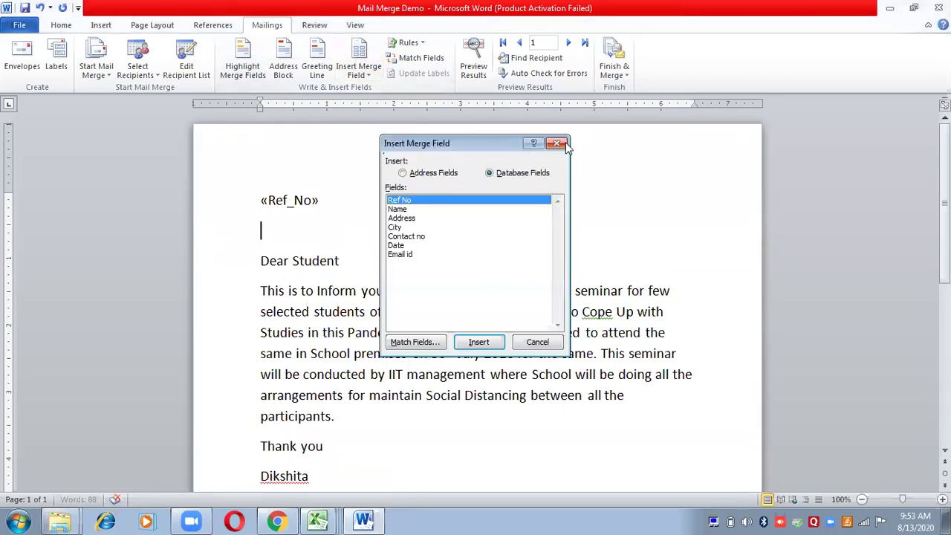
{"action": "left_click", "coordinate": [559, 143]}
{"action": "left_click", "coordinate": [360, 75]}
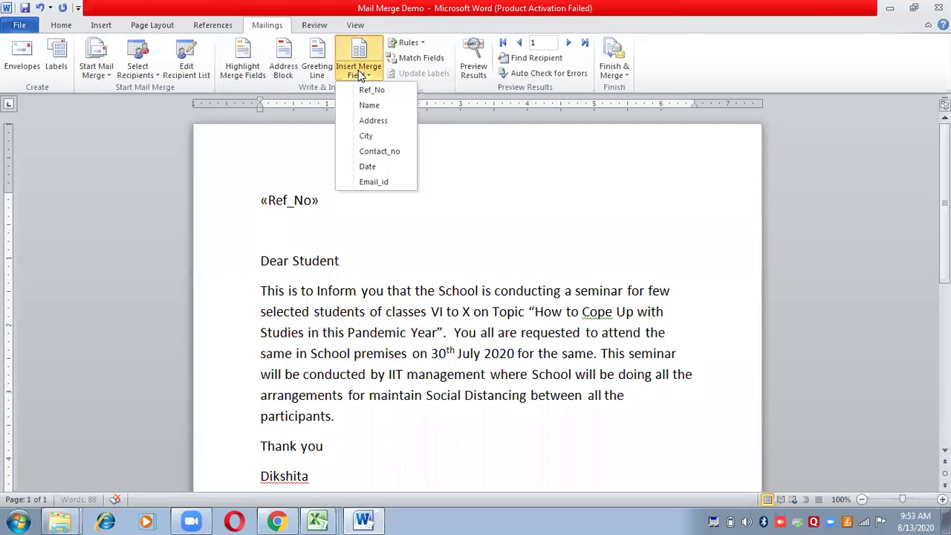
{"action": "left_click", "coordinate": [376, 121]}
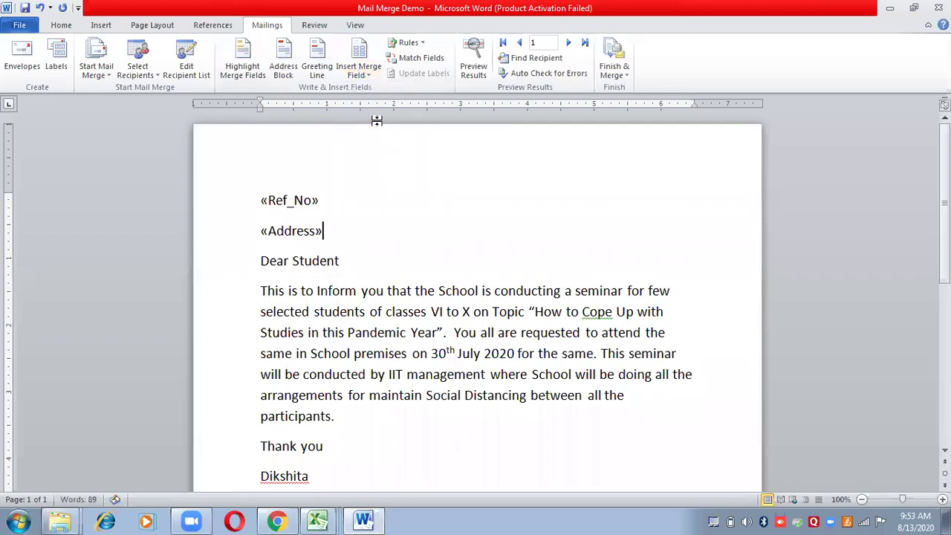
Insert the City and Contact_no merge fields on separate new lines below Address
{"action": "key", "text": "Return"}
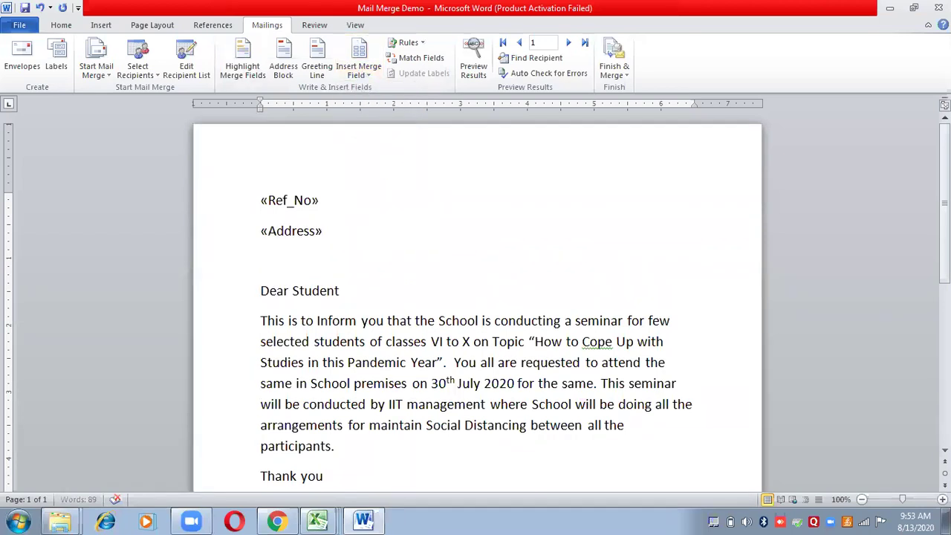
{"action": "left_click", "coordinate": [362, 75]}
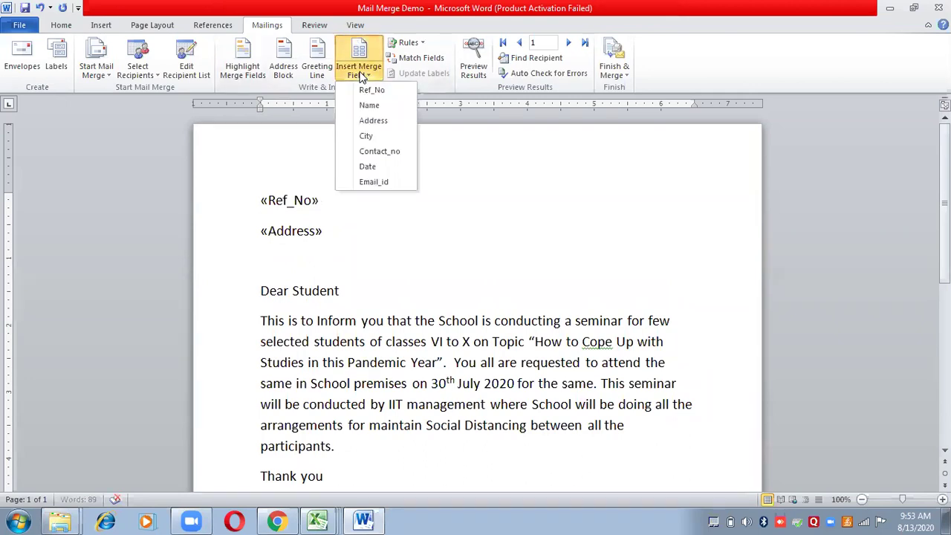
{"action": "left_click", "coordinate": [366, 136]}
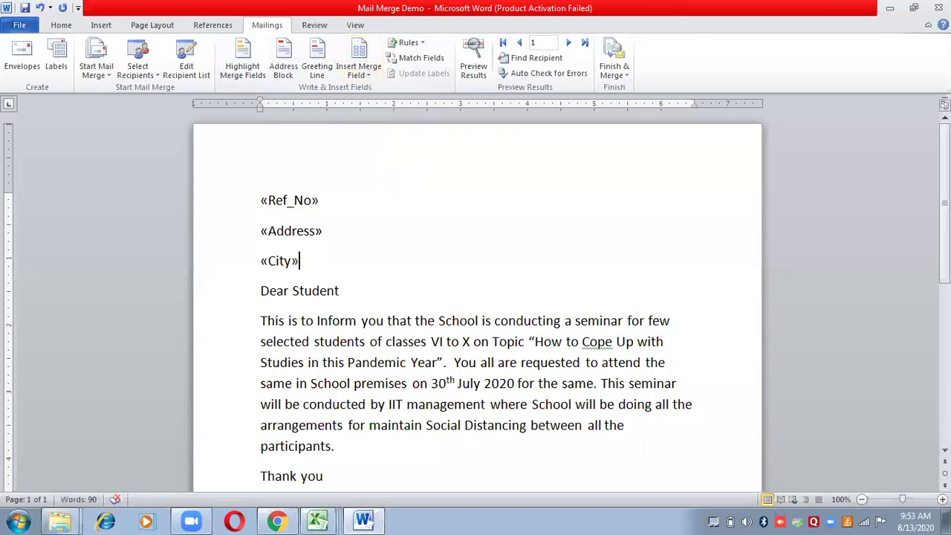
{"action": "key", "text": "Return"}
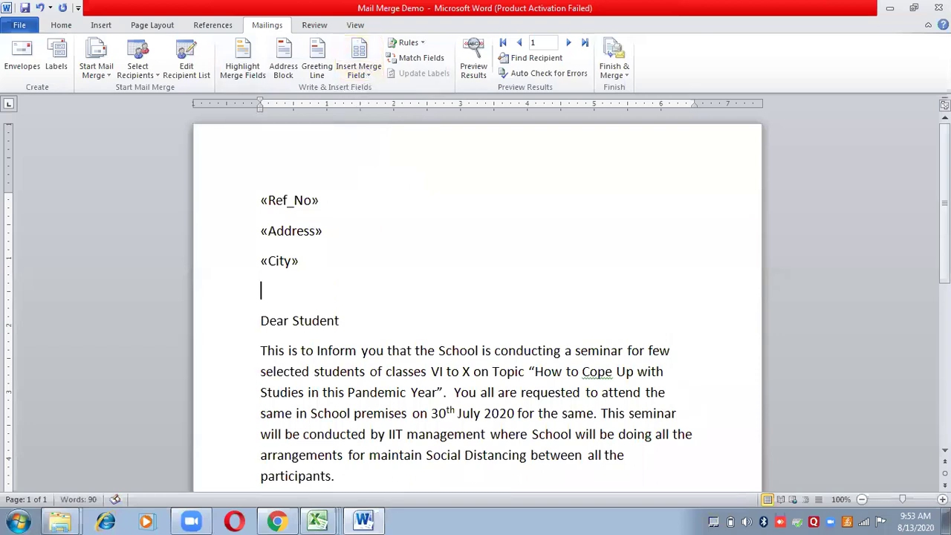
{"action": "left_click", "coordinate": [358, 75]}
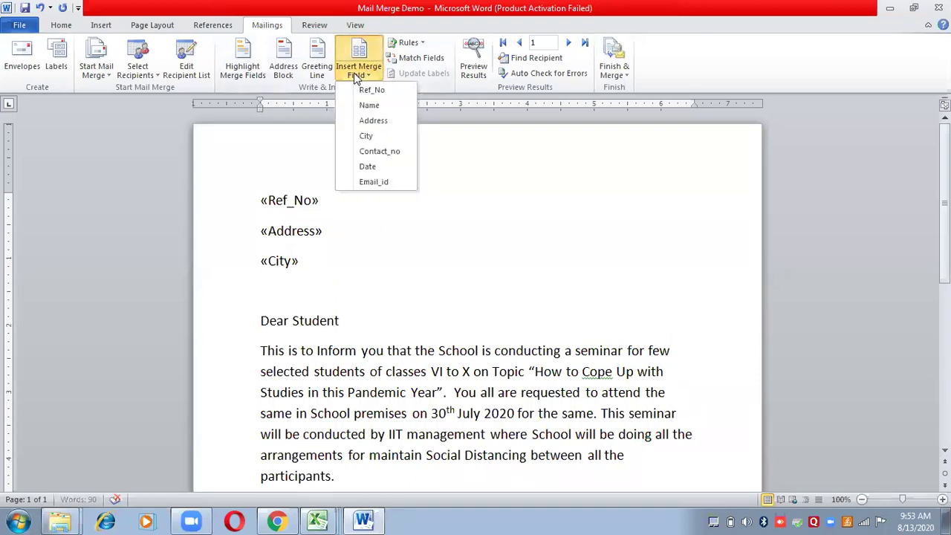
{"action": "left_click", "coordinate": [386, 153]}
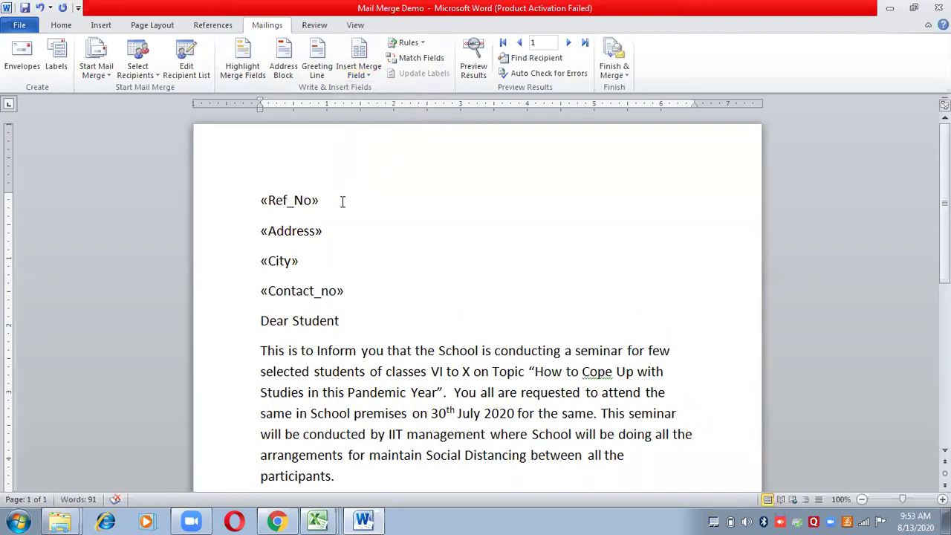
Insert the Date merge field at the far end of the Ref_No line, spaced across with tabs
{"action": "key", "text": "Tab"}
{"action": "key", "text": "Tab"}
{"action": "key", "text": "Tab"}
{"action": "left_click", "coordinate": [358, 76]}
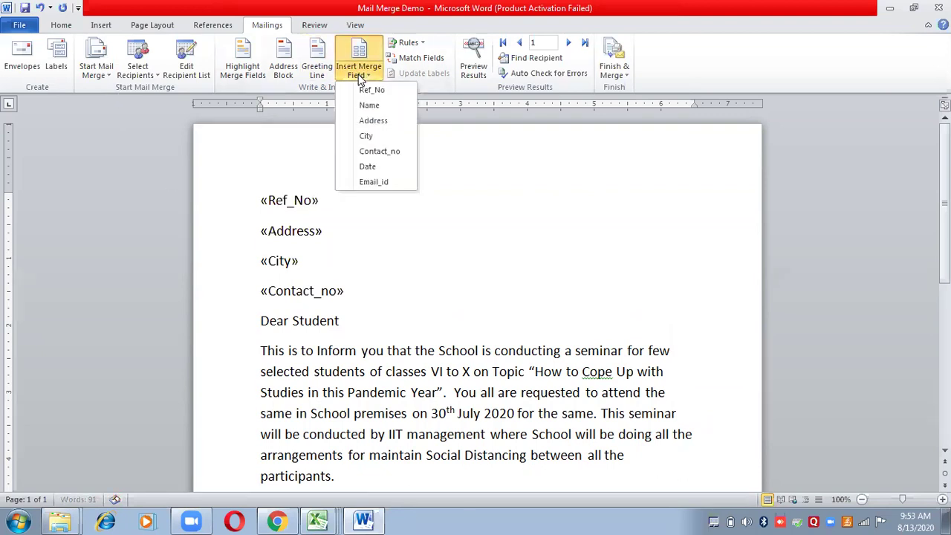
{"action": "left_click", "coordinate": [376, 165]}
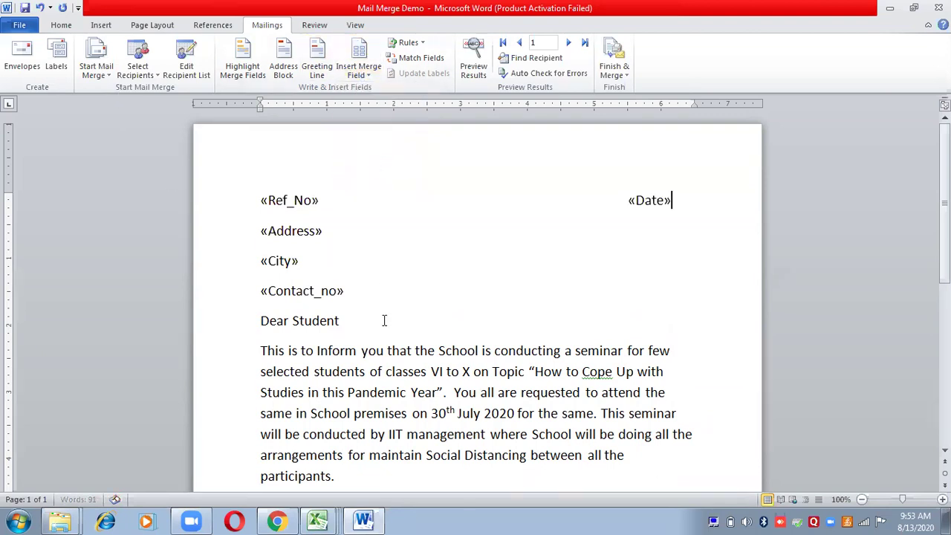
Insert the Name merge field after "Dear Student" in the greeting line
{"action": "left_click", "coordinate": [357, 75]}
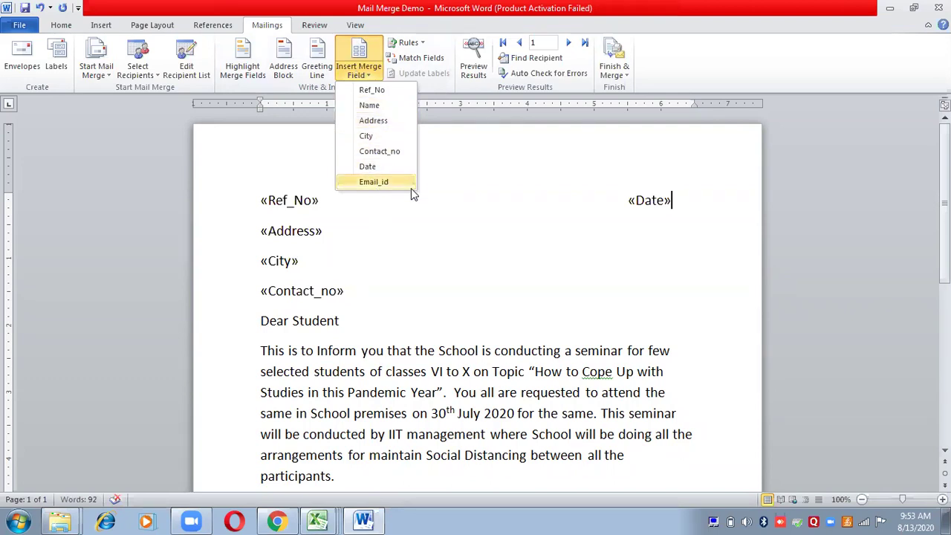
{"action": "left_click", "coordinate": [360, 327]}
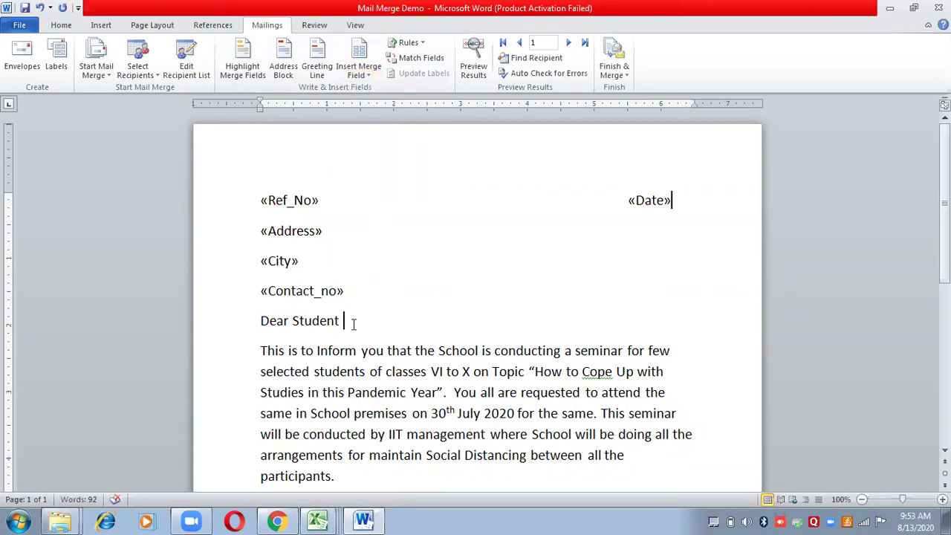
{"action": "left_click", "coordinate": [362, 76]}
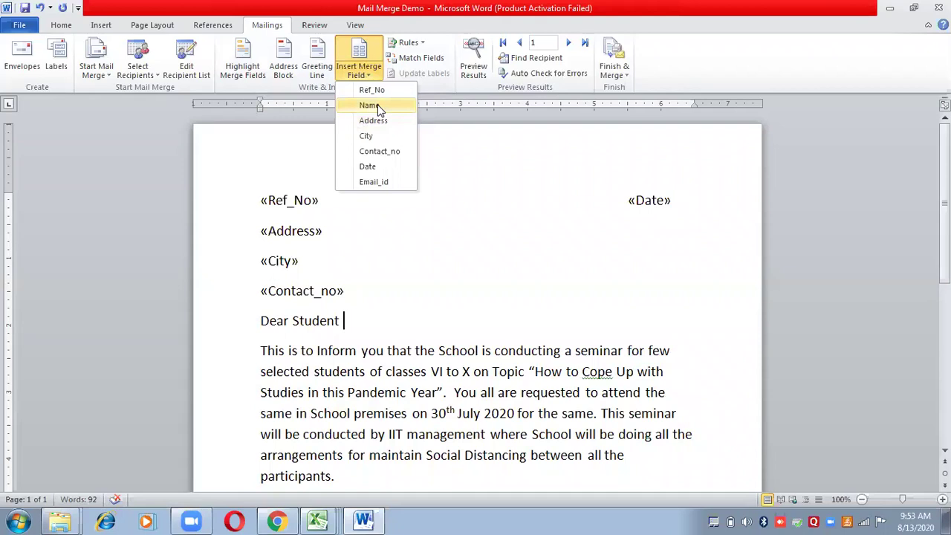
{"action": "left_click", "coordinate": [377, 104]}
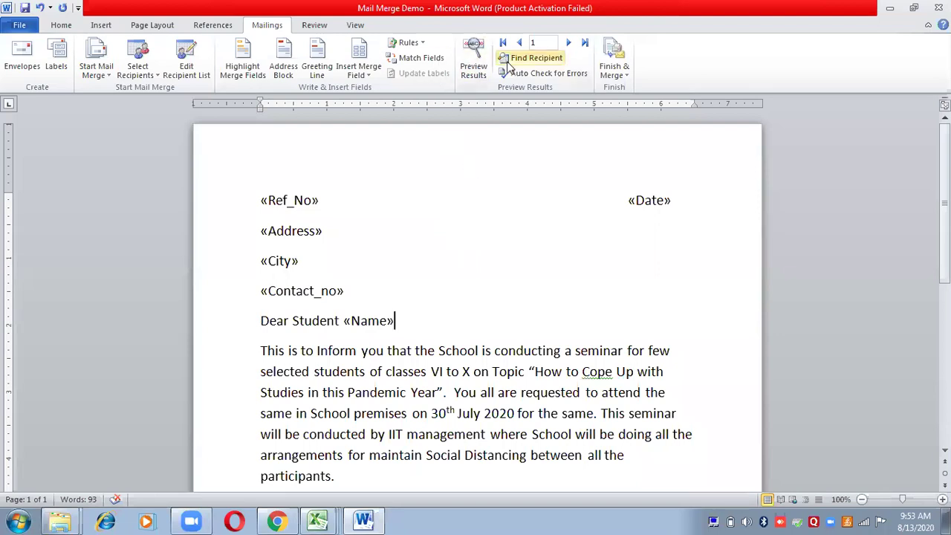
Preview the merged letters, going through the recipients from record 1 to record 5
{"action": "left_click", "coordinate": [623, 74]}
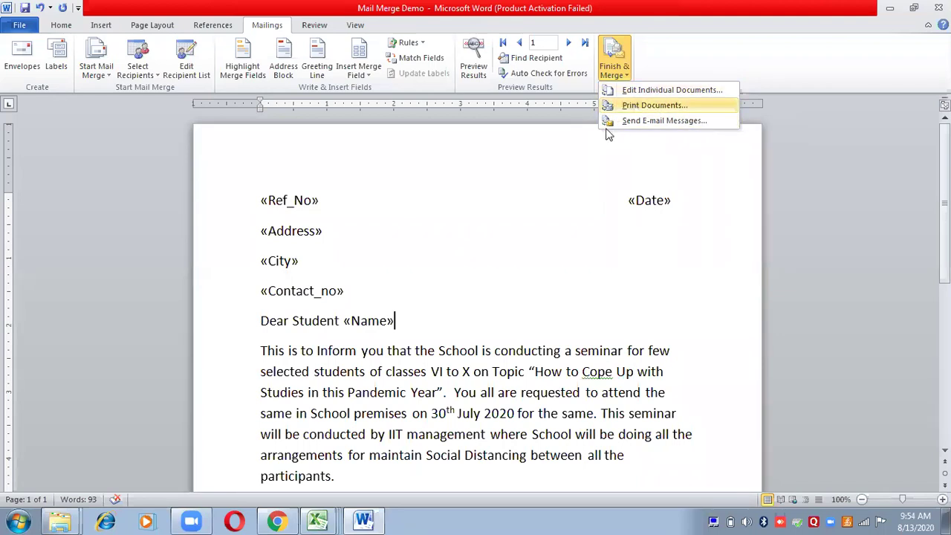
{"action": "left_click", "coordinate": [543, 188]}
{"action": "left_click", "coordinate": [480, 73]}
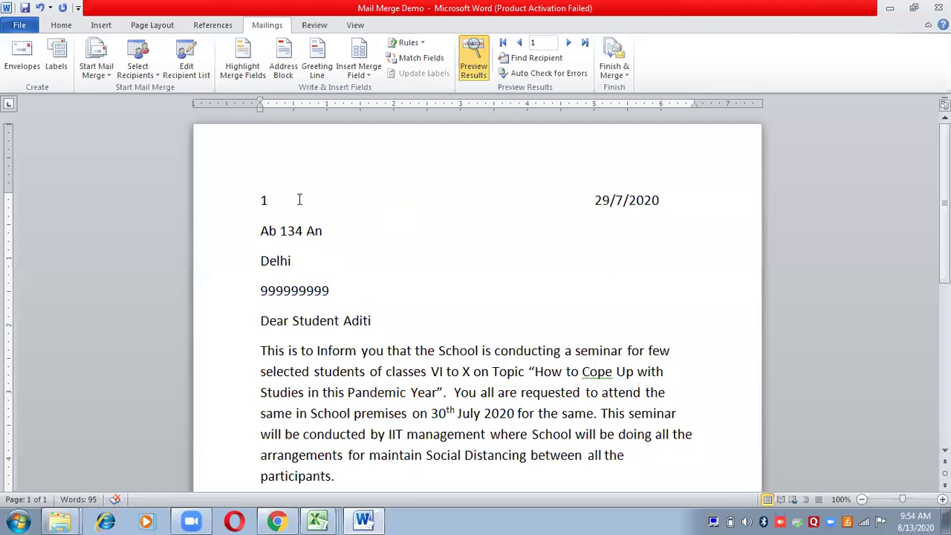
{"action": "left_click", "coordinate": [569, 44]}
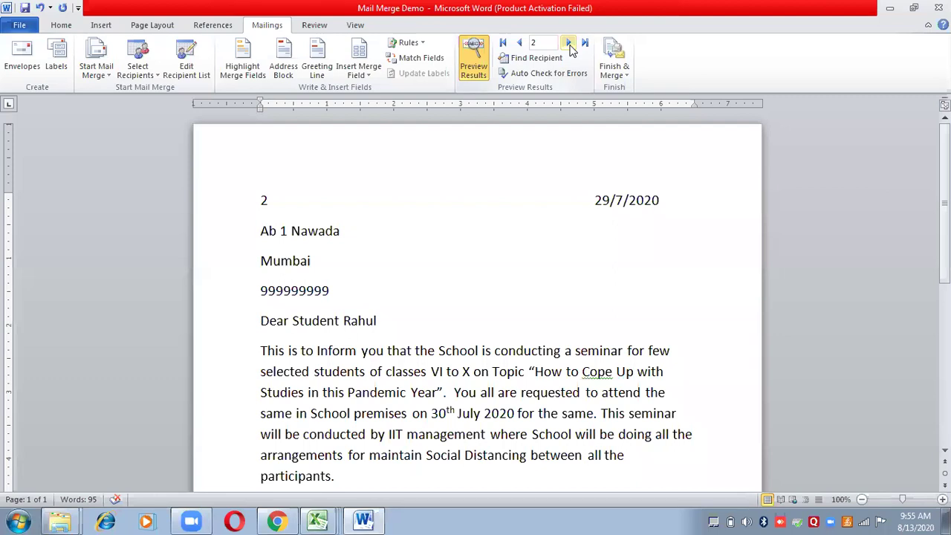
{"action": "left_click", "coordinate": [569, 45]}
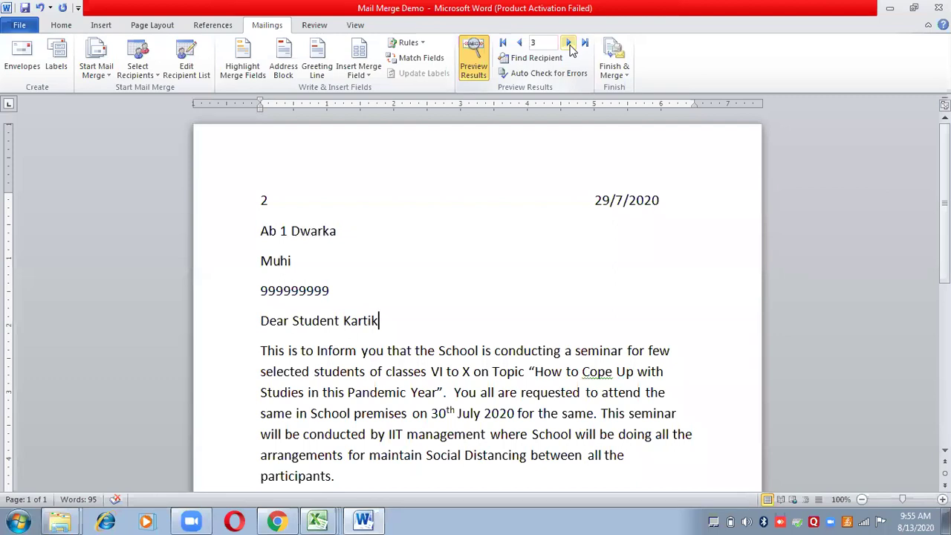
{"action": "left_click", "coordinate": [569, 44]}
{"action": "left_click", "coordinate": [568, 45]}
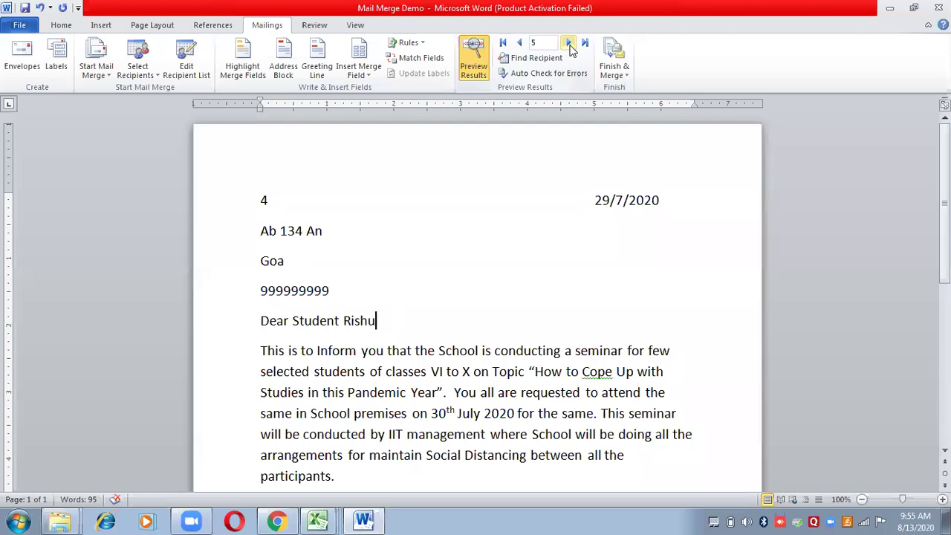
Merge all records to the printer and print one copy of all pages with Send To OneNote 2010
{"action": "left_click", "coordinate": [611, 70]}
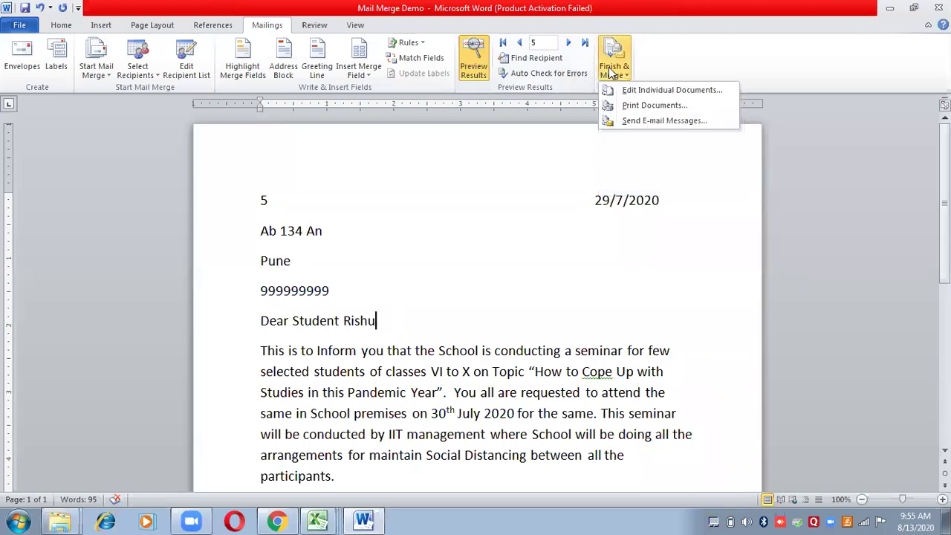
{"action": "left_click", "coordinate": [644, 104]}
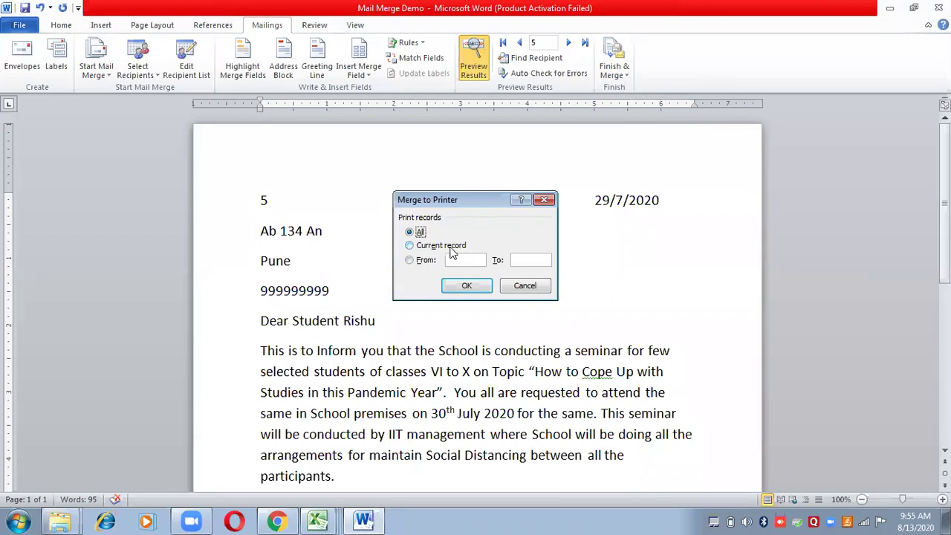
{"action": "left_click", "coordinate": [461, 287]}
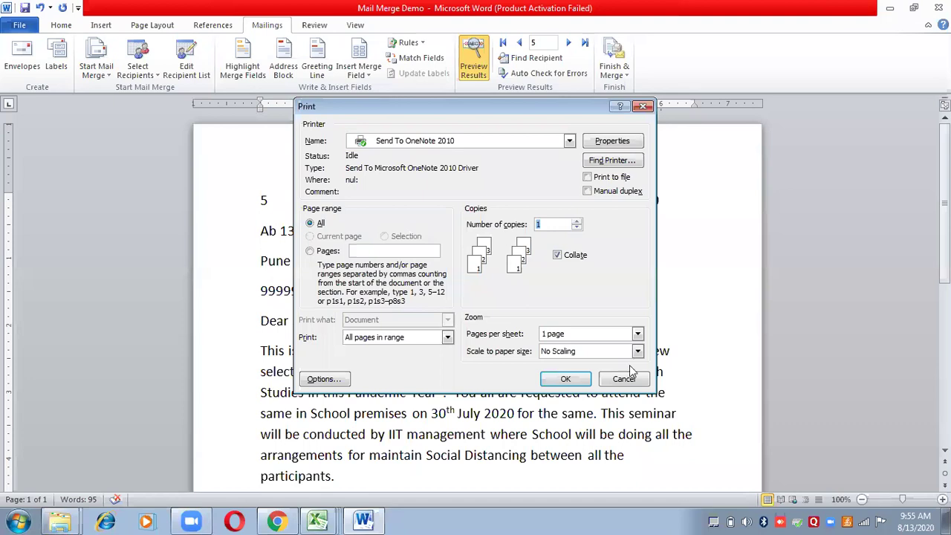
{"action": "left_click", "coordinate": [562, 379]}
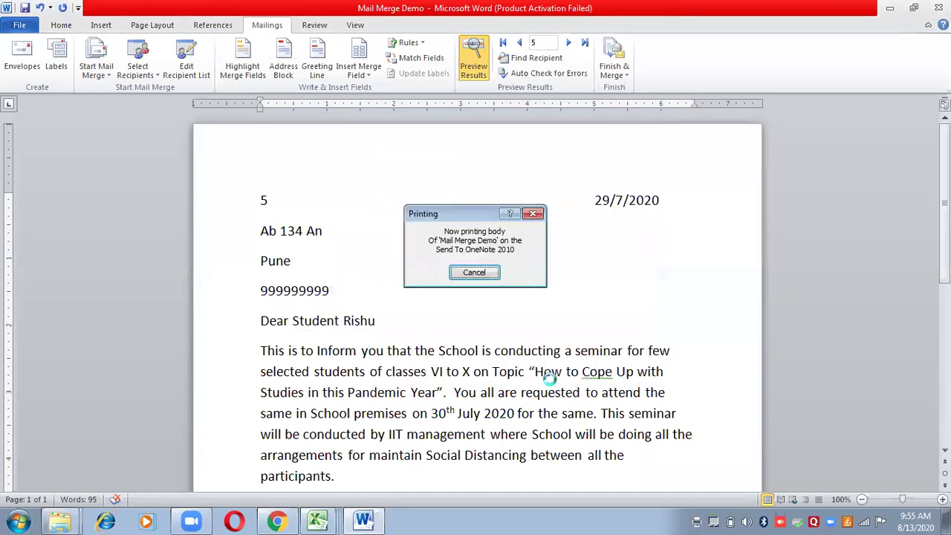
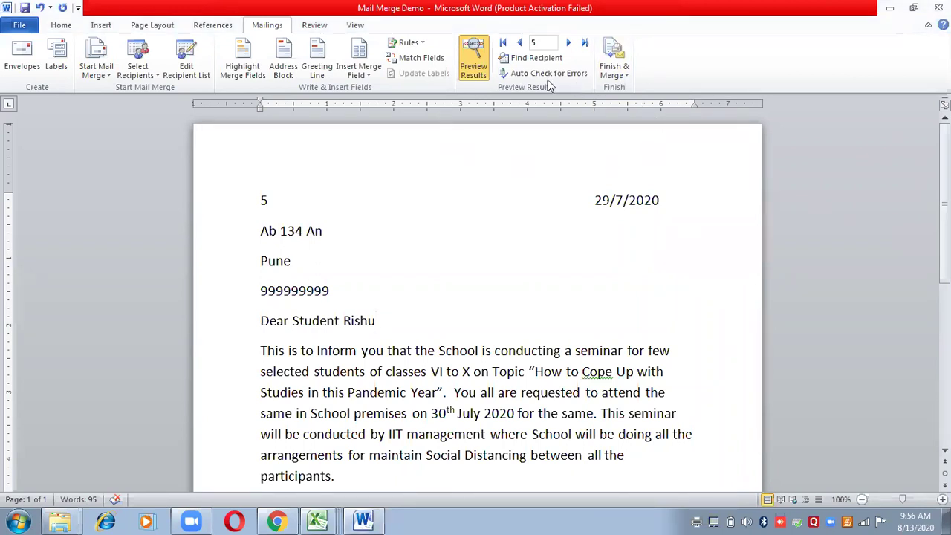
Merge all records into a new document of individually editable letters
{"action": "left_click", "coordinate": [622, 74]}
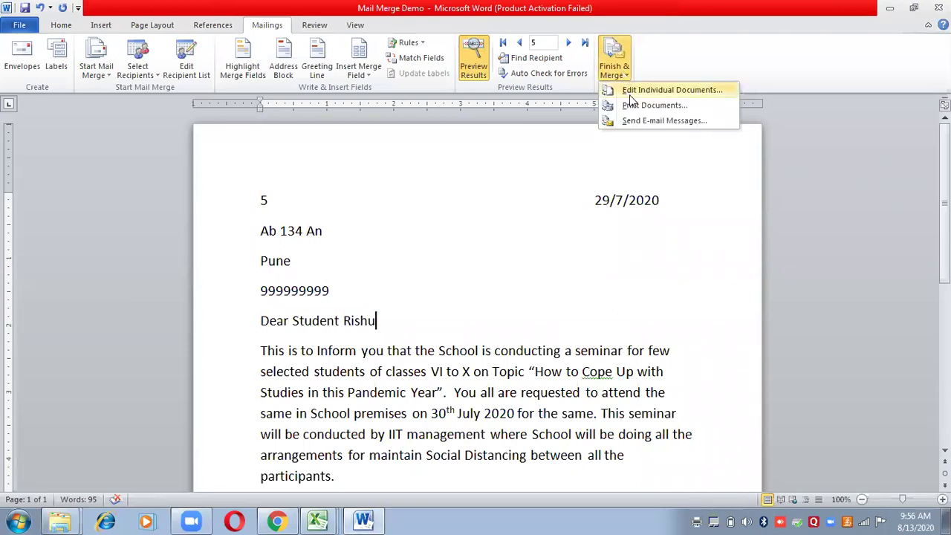
{"action": "left_click", "coordinate": [663, 90]}
{"action": "left_click", "coordinate": [462, 286]}
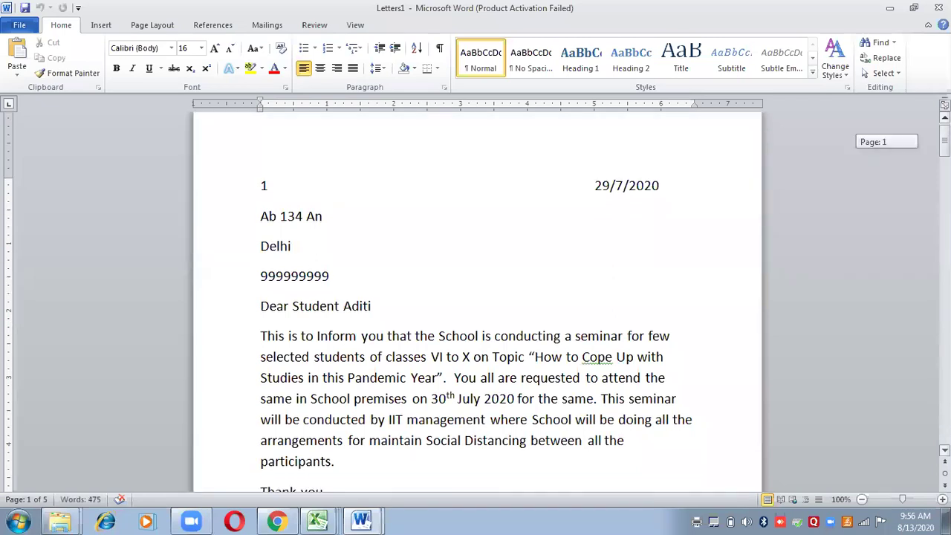
Look through the merged letters from the first to the fourth, checking the recipient details filled into each one
{"action": "scroll", "coordinate": [475, 297], "scroll_direction": "up", "scroll_amount": 5}
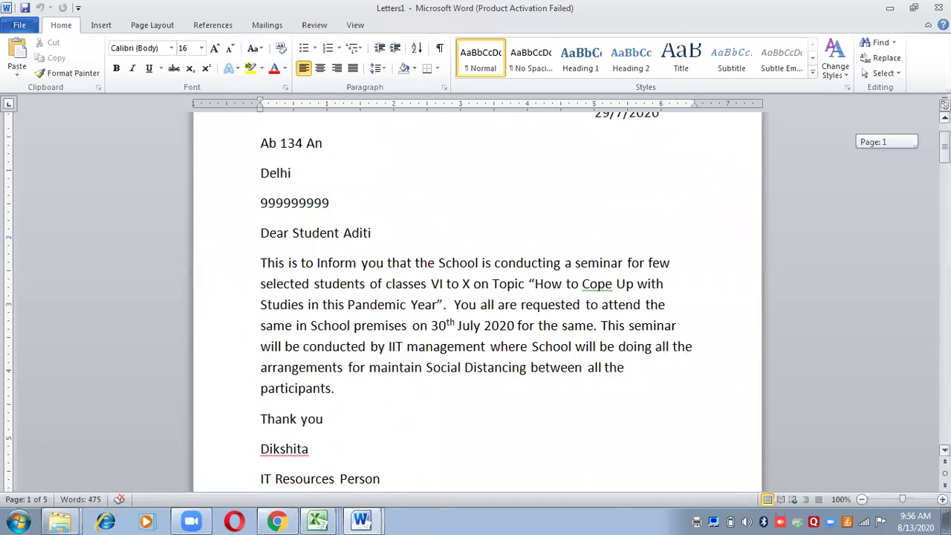
{"action": "scroll", "coordinate": [476, 298], "scroll_direction": "down", "scroll_amount": 5}
{"action": "scroll", "coordinate": [476, 297], "scroll_direction": "down", "scroll_amount": 6}
{"action": "scroll", "coordinate": [475, 297], "scroll_direction": "down", "scroll_amount": 3}
{"action": "scroll", "coordinate": [475, 297], "scroll_direction": "down", "scroll_amount": 10}
{"action": "scroll", "coordinate": [475, 298], "scroll_direction": "down", "scroll_amount": 7}
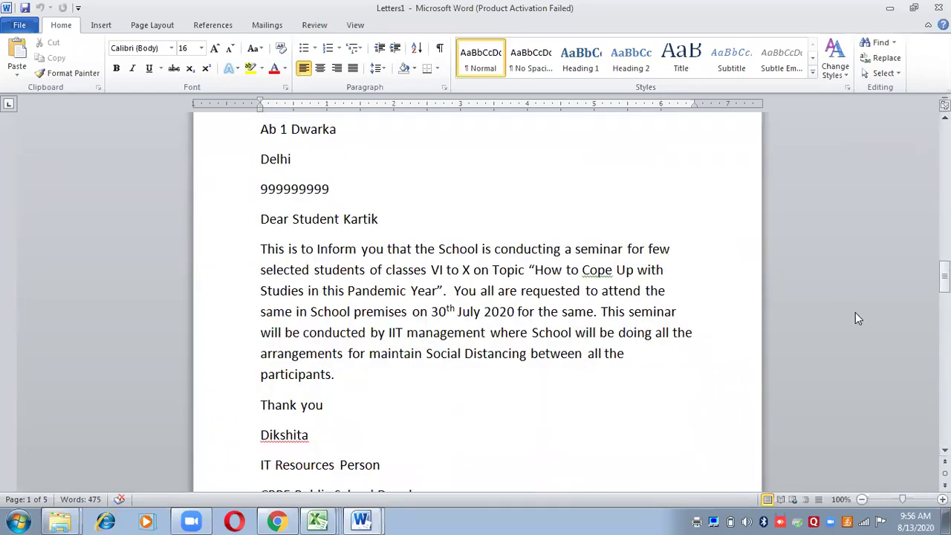
{"action": "scroll", "coordinate": [476, 298], "scroll_direction": "down", "scroll_amount": 12}
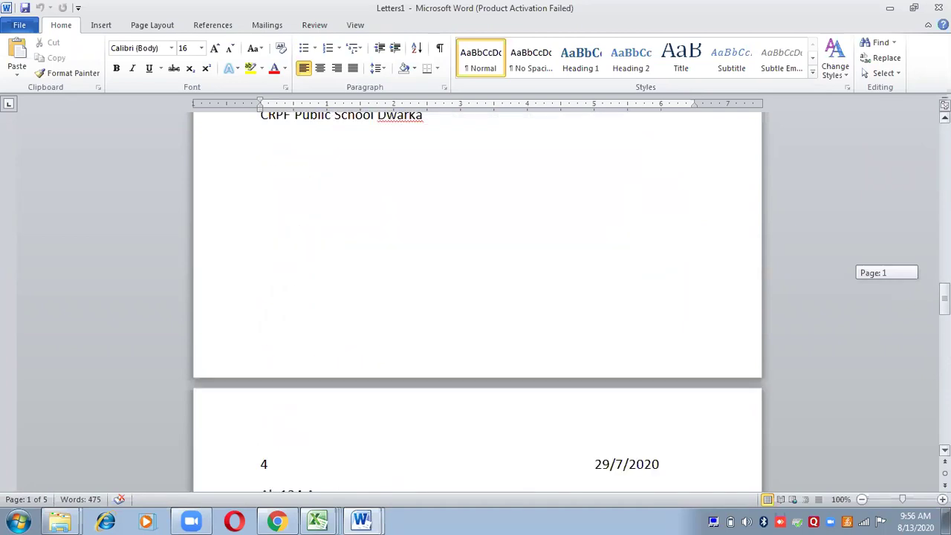
{"action": "scroll", "coordinate": [476, 297], "scroll_direction": "down", "scroll_amount": 3}
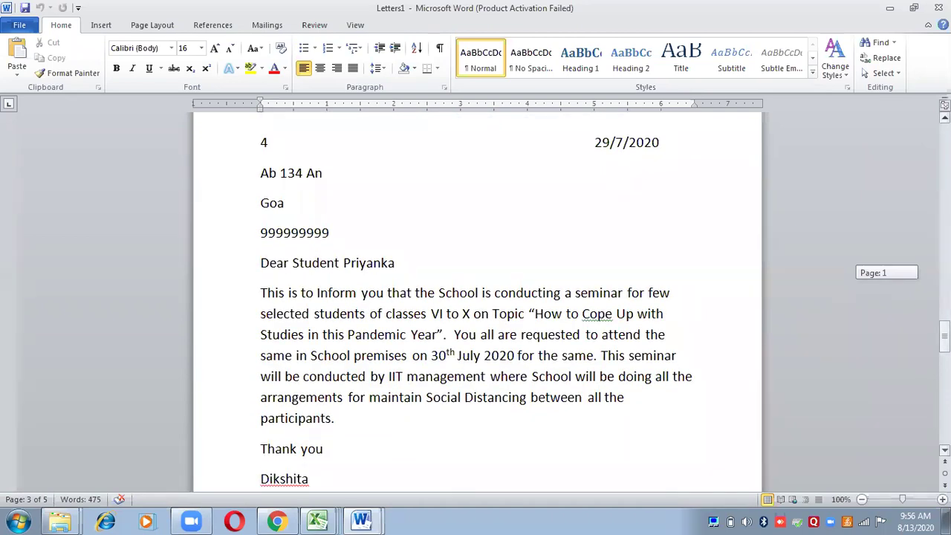
Change the seminar date in the fourth letter to 31st July 2020, keeping the "st" in superscript
{"action": "left_click", "coordinate": [445, 355]}
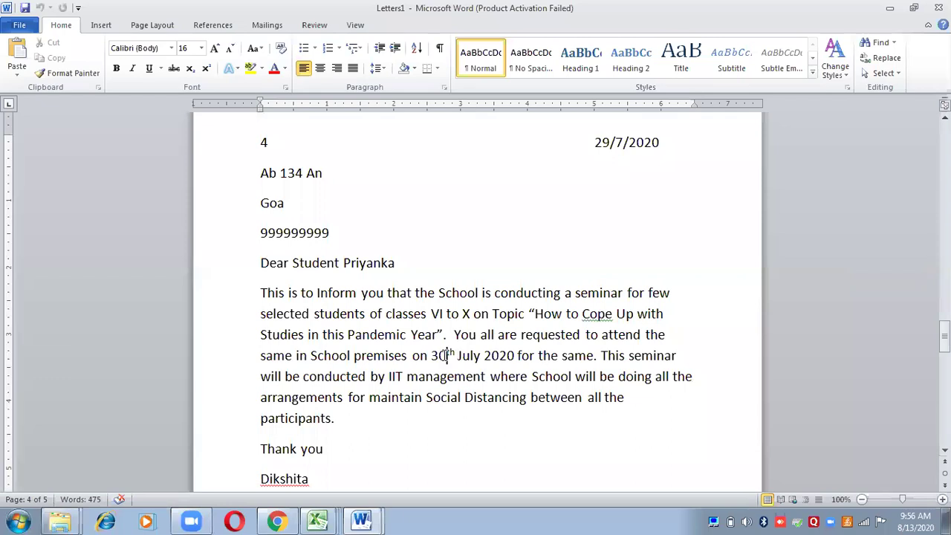
{"action": "double_click", "coordinate": [445, 355]}
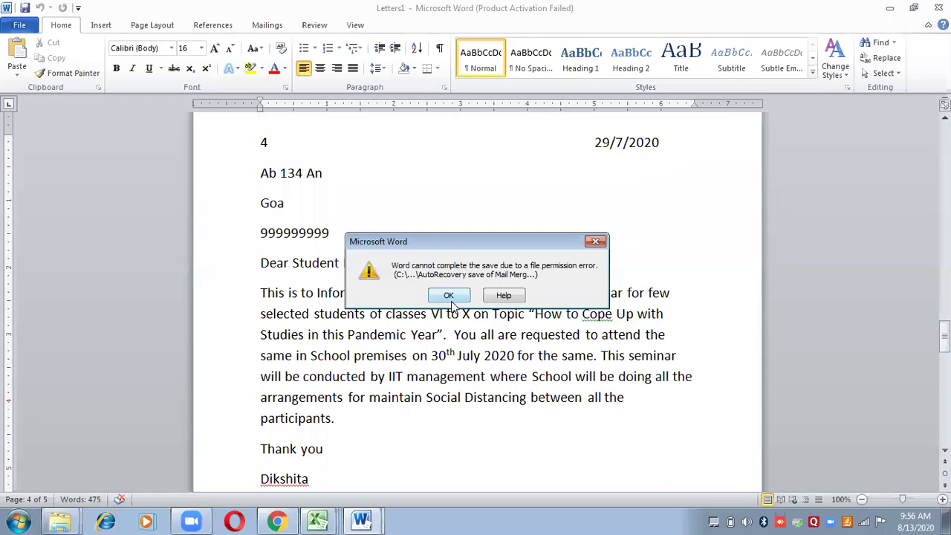
{"action": "left_click", "coordinate": [445, 295]}
{"action": "left_click", "coordinate": [446, 355]}
{"action": "key", "text": "BackSpace"}
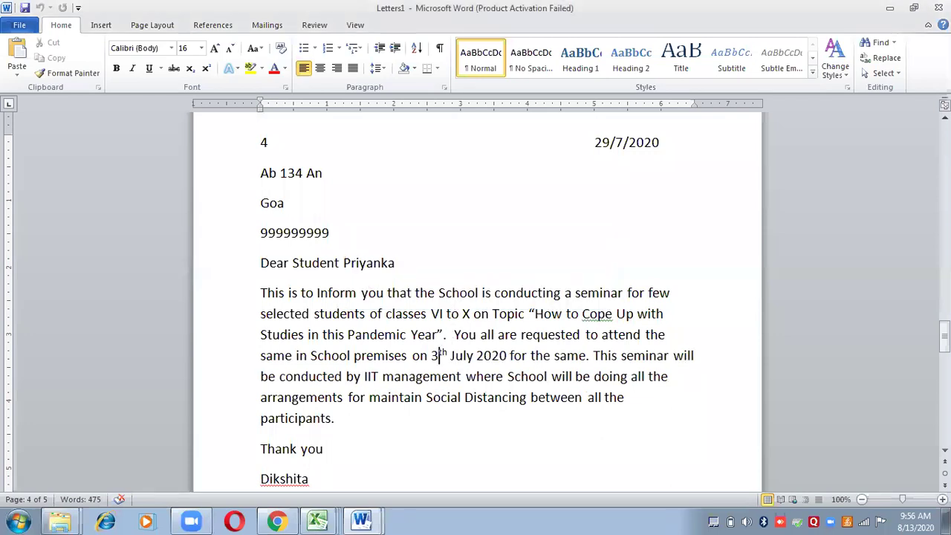
{"action": "type", "text": "1"}
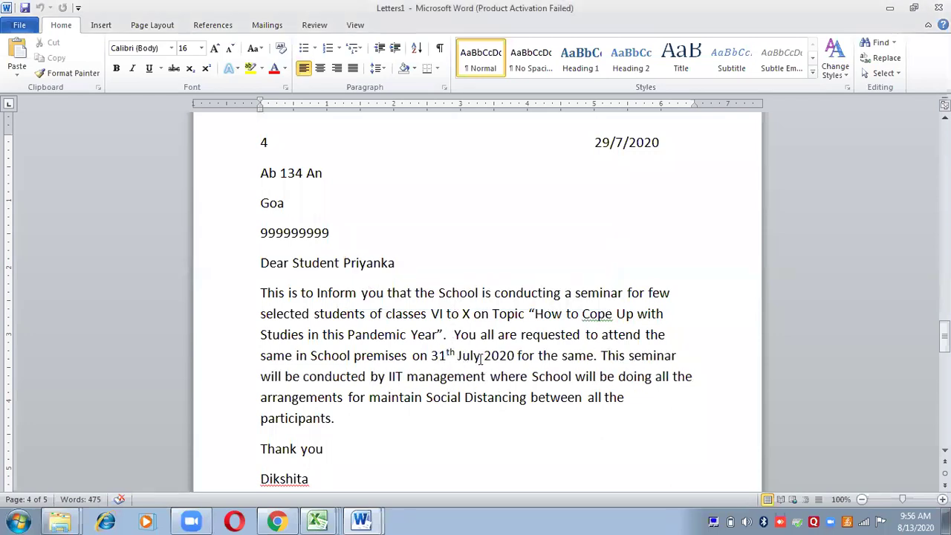
{"action": "key", "text": "Delete"}
{"action": "key", "text": "Delete"}
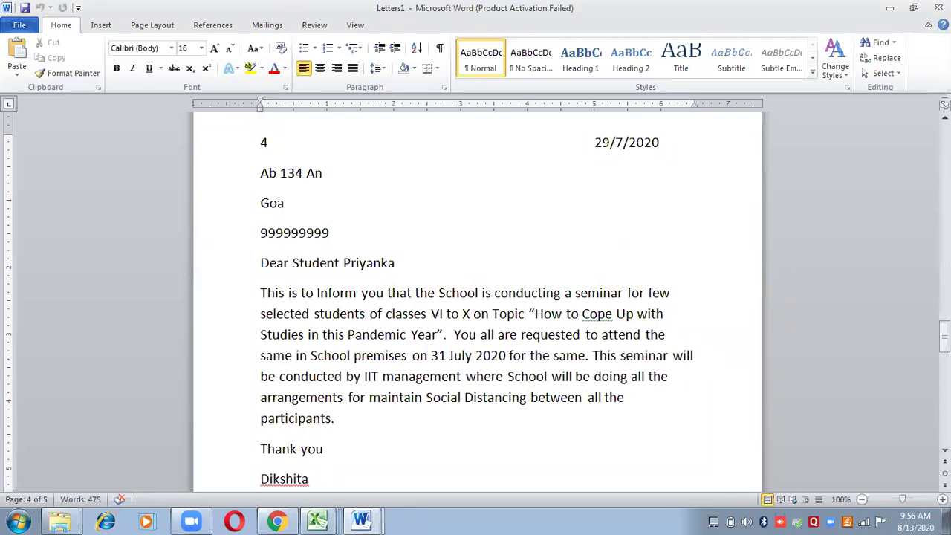
{"action": "type", "text": "st"}
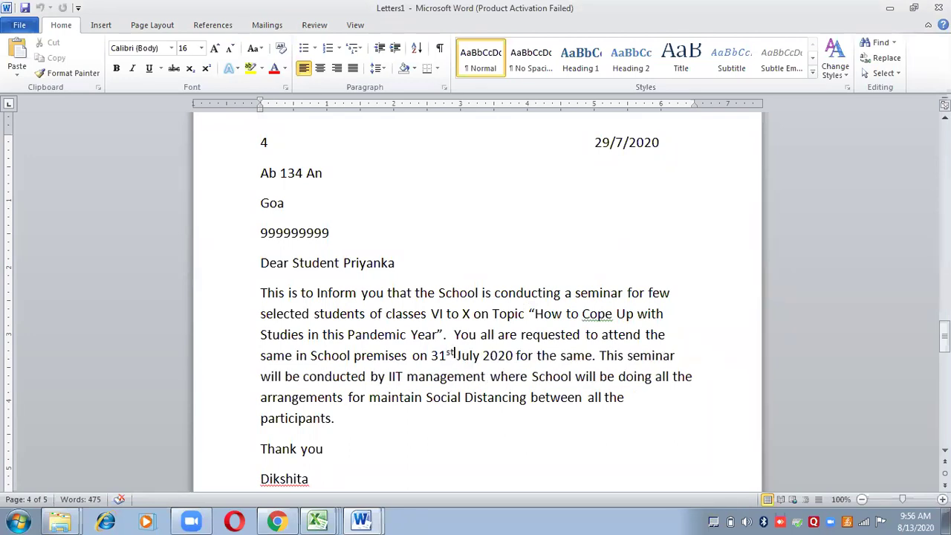
{"action": "key", "text": "ctrl+shift+equal"}
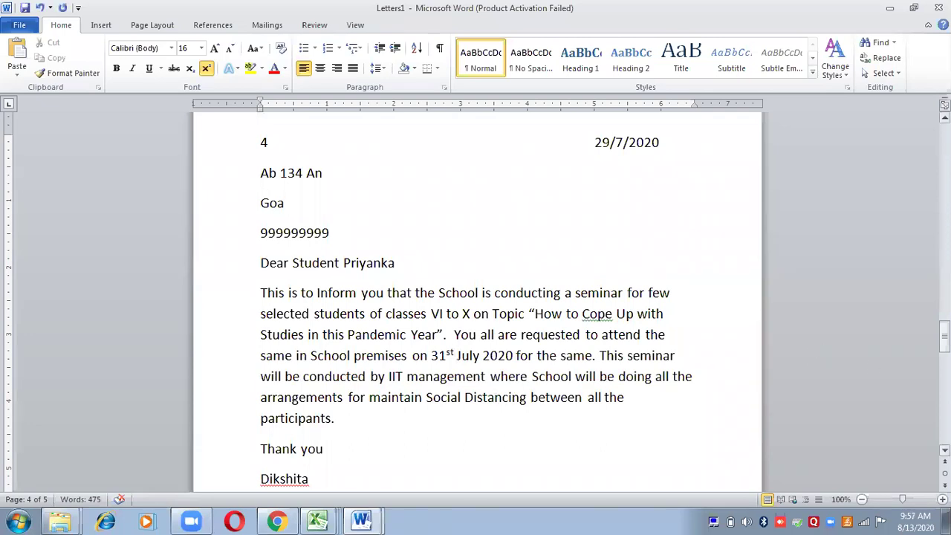
Change the seminar date in the fifth letter to 31st July 2020, with the "st" in superscript
{"action": "scroll", "coordinate": [475, 298], "scroll_direction": "down", "scroll_amount": 3}
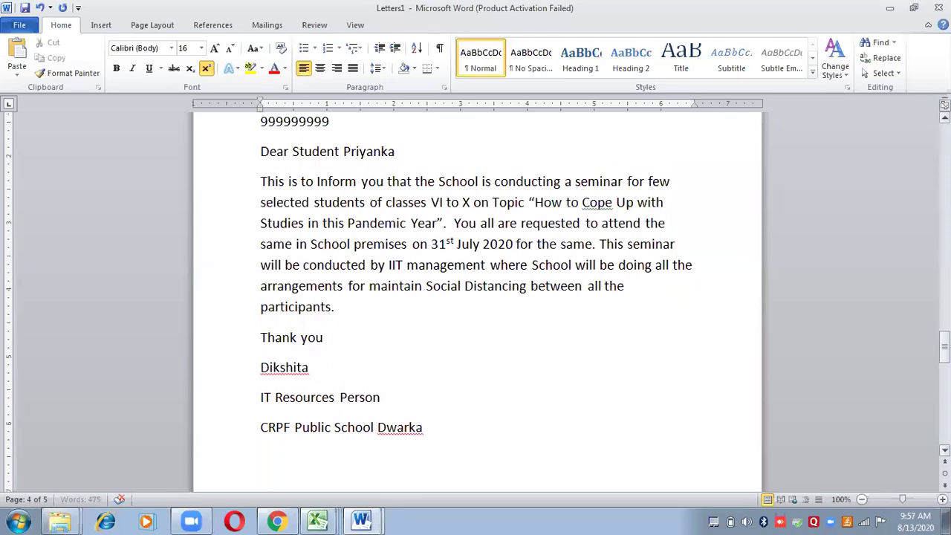
{"action": "scroll", "coordinate": [476, 297], "scroll_direction": "down", "scroll_amount": 1}
{"action": "scroll", "coordinate": [476, 297], "scroll_direction": "down", "scroll_amount": 3}
{"action": "scroll", "coordinate": [476, 298], "scroll_direction": "down", "scroll_amount": 13}
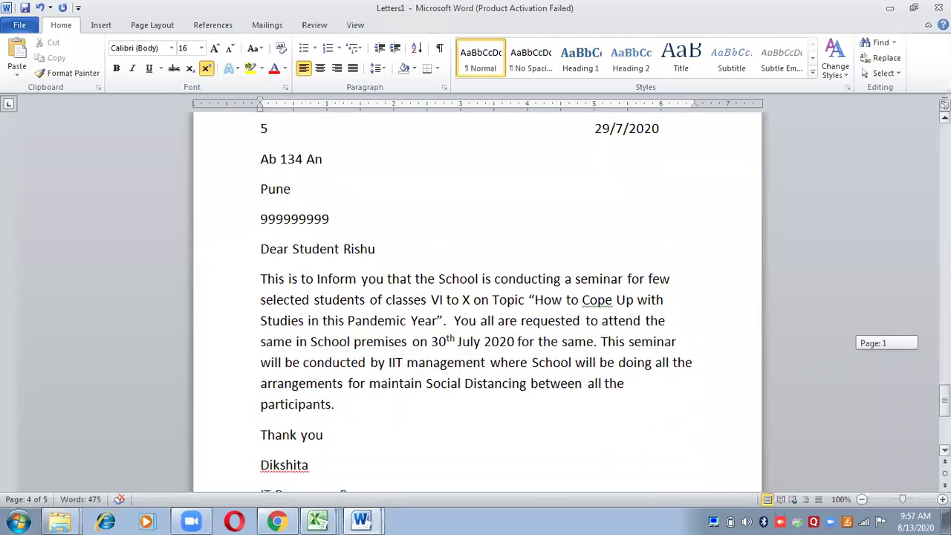
{"action": "scroll", "coordinate": [475, 298], "scroll_direction": "down", "scroll_amount": 1}
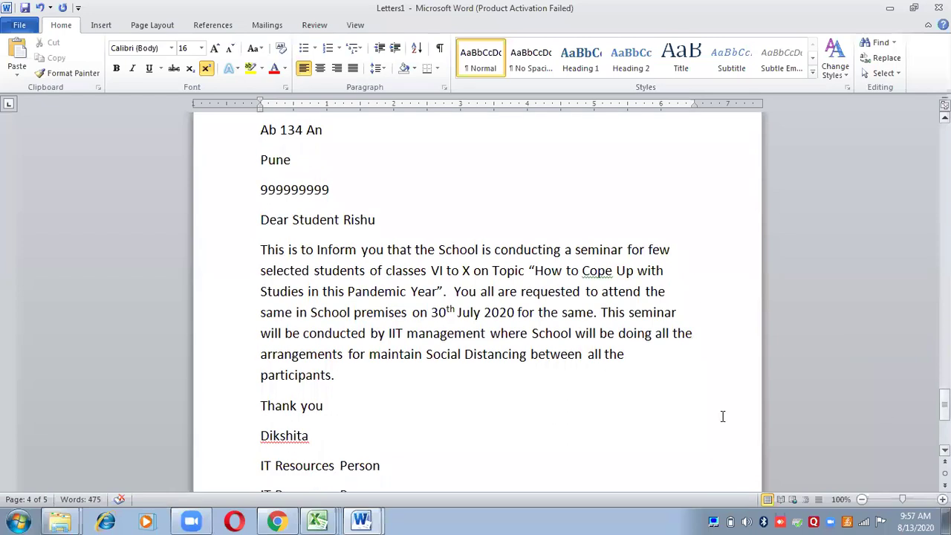
{"action": "left_click", "coordinate": [441, 312]}
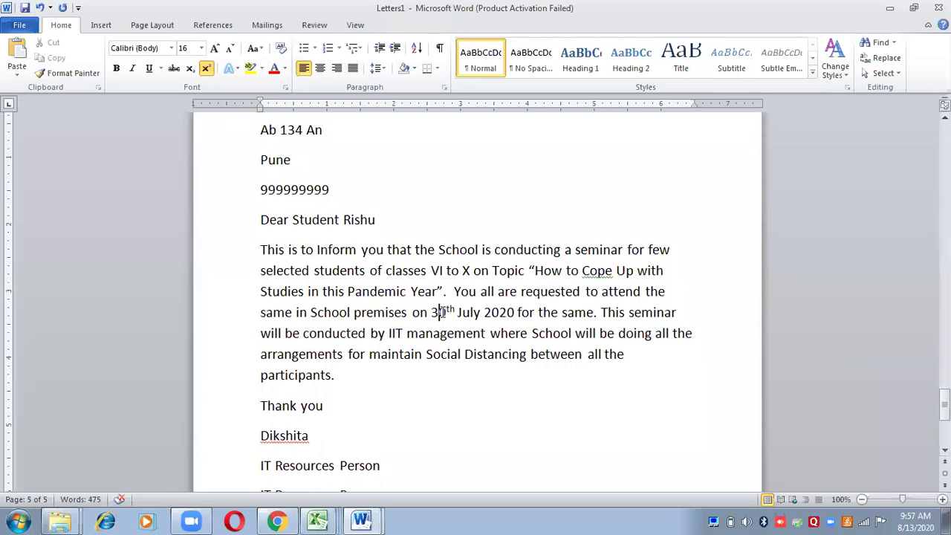
{"action": "key", "text": "Delete"}
{"action": "key", "text": "Delete"}
{"action": "type", "text": "1"}
{"action": "key", "text": "Delete"}
{"action": "key", "text": "Delete"}
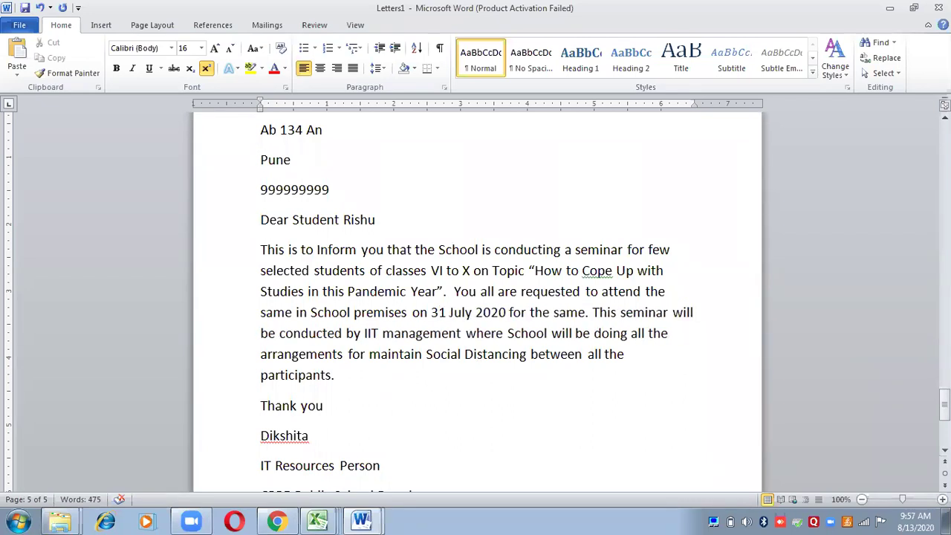
{"action": "type", "text": "st"}
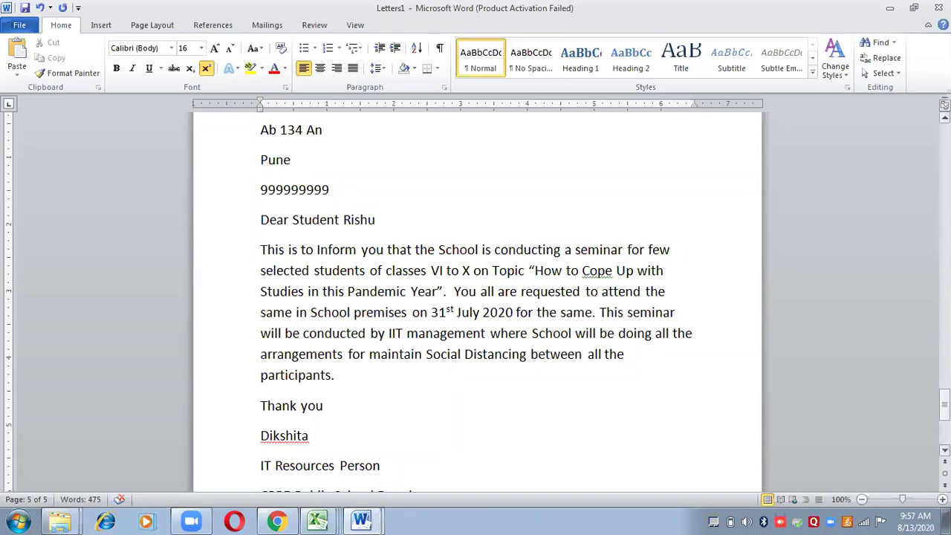
Return to the first letter and close the merged letters document without saving
{"action": "left_click", "coordinate": [944, 405]}
{"action": "left_click_drag", "start_coordinate": [944, 405], "coordinate": [944, 139]}
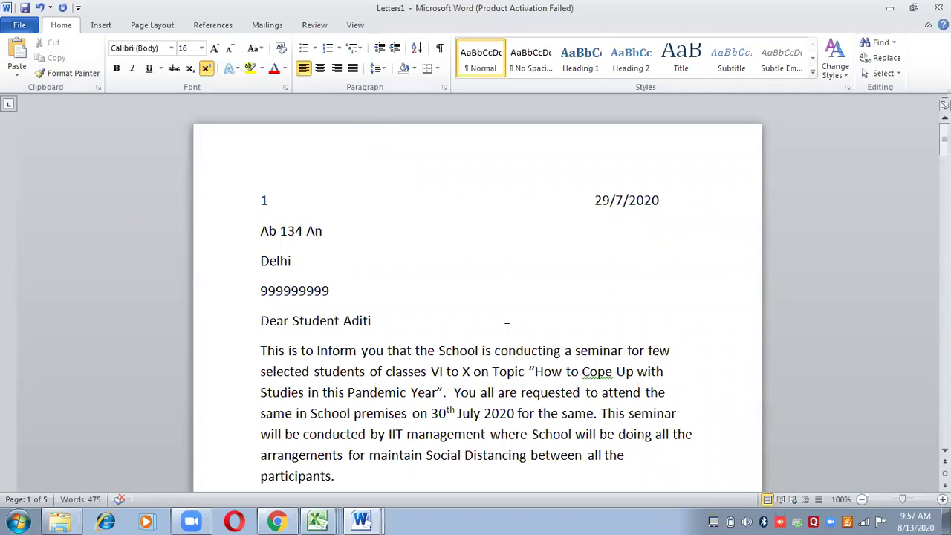
{"action": "left_click", "coordinate": [938, 7]}
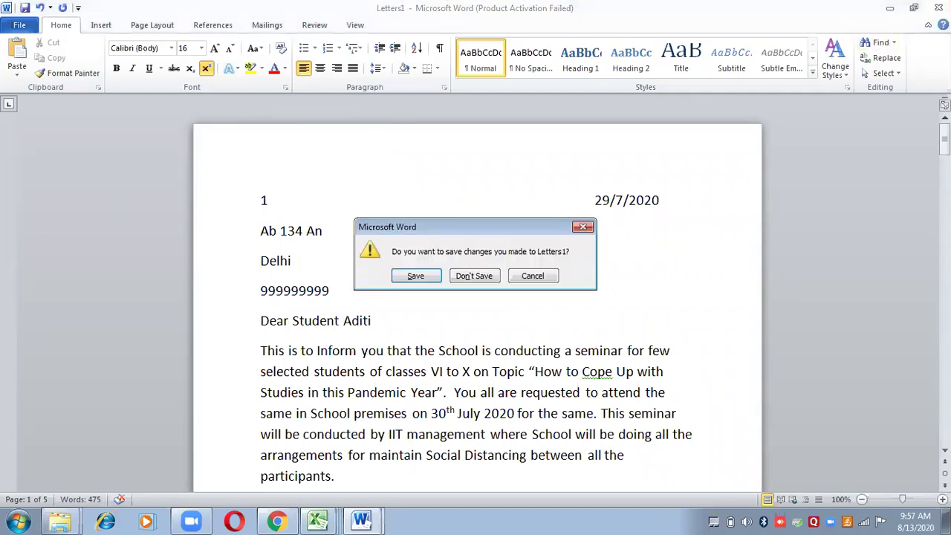
{"action": "left_click", "coordinate": [476, 275]}
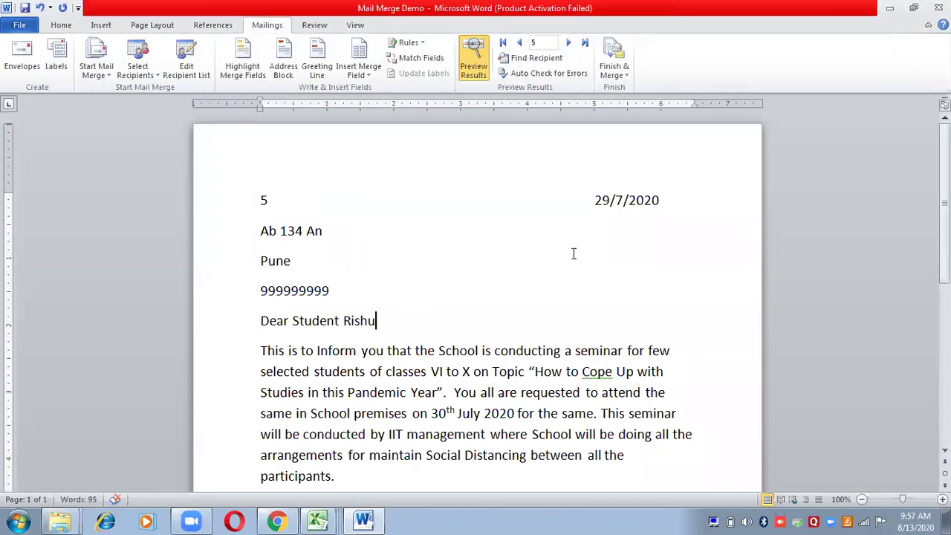
Set up an e-mail merge addressed to the Email_id field, with the subject Invitation and the mail format Attachment
{"action": "left_click", "coordinate": [621, 67]}
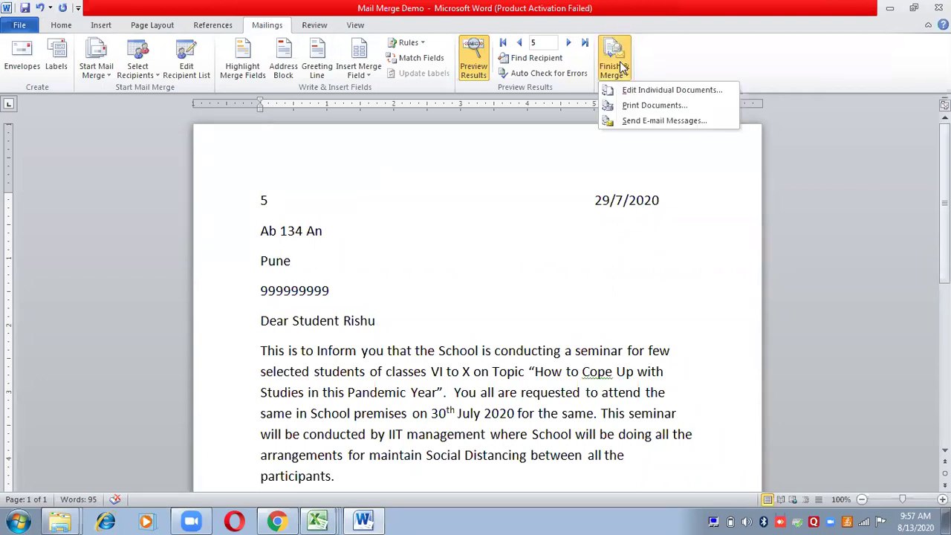
{"action": "left_click", "coordinate": [640, 122]}
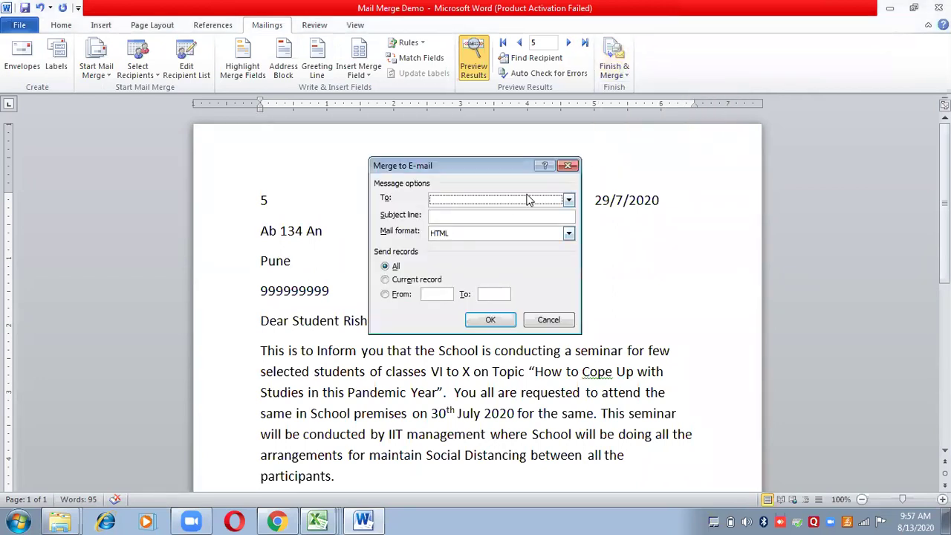
{"action": "left_click", "coordinate": [568, 199]}
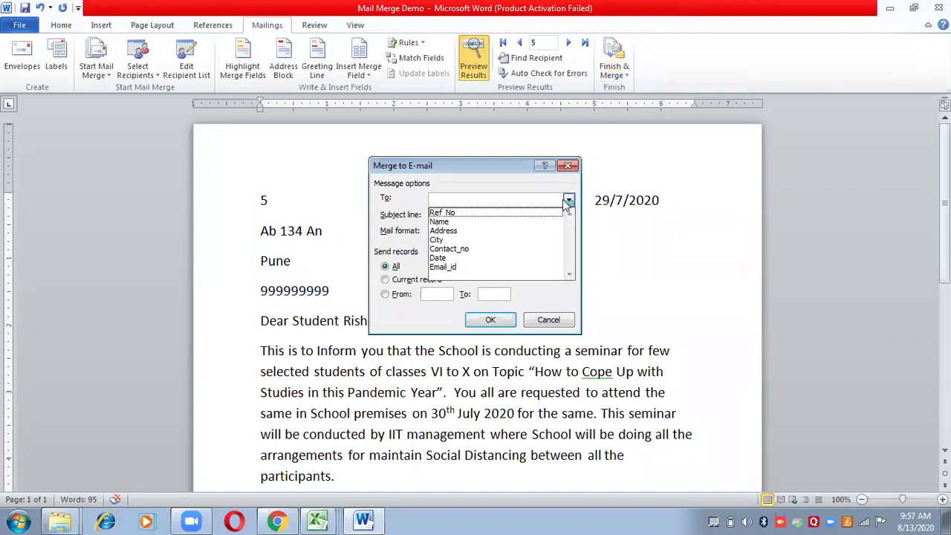
{"action": "left_click", "coordinate": [446, 268]}
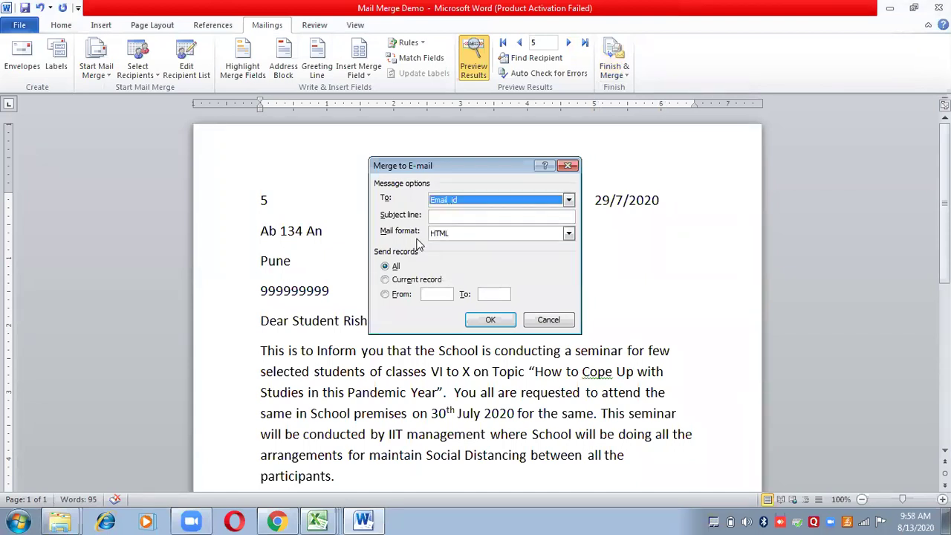
{"action": "left_click", "coordinate": [564, 215]}
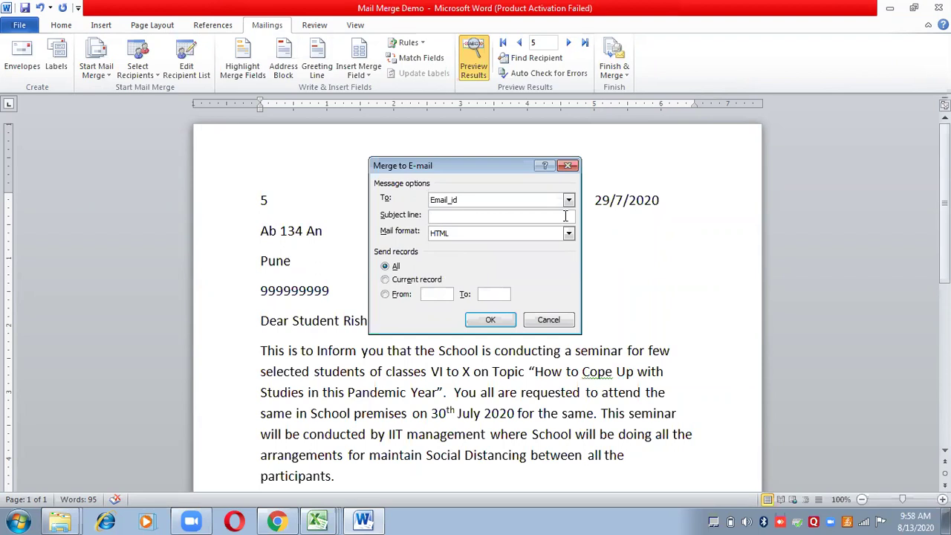
{"action": "type", "text": "Invitation"}
{"action": "left_click", "coordinate": [568, 233]}
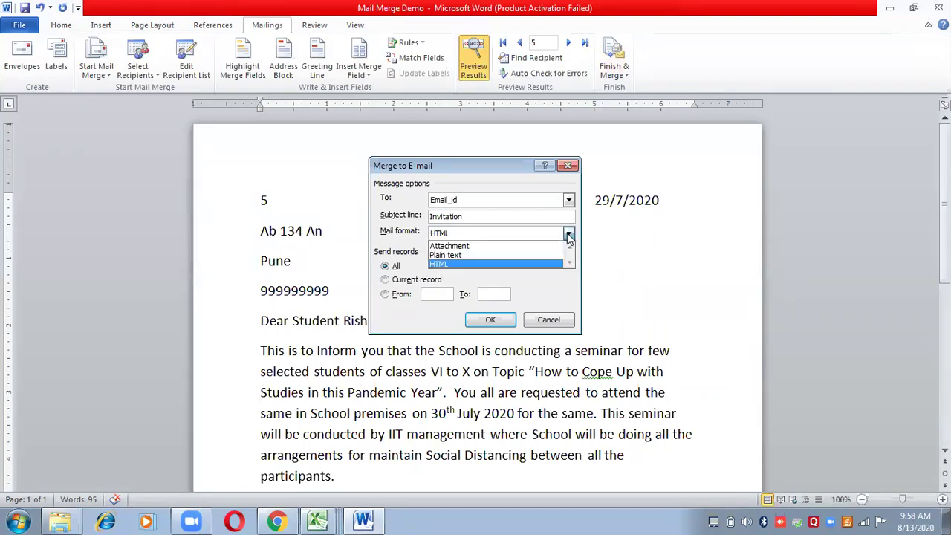
{"action": "left_click", "coordinate": [470, 246]}
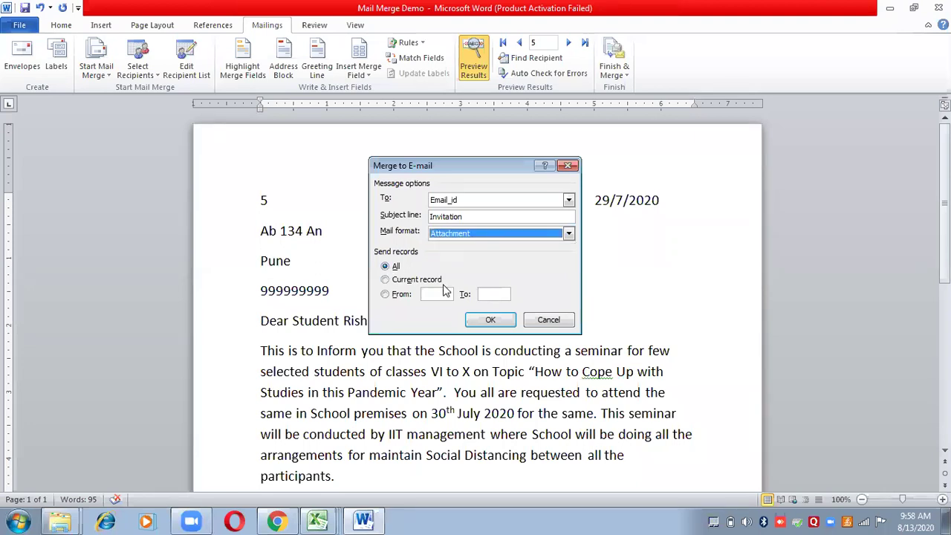
Try to send the e-mail merge to all records and dismiss the message dialogs
{"action": "left_click", "coordinate": [489, 321]}
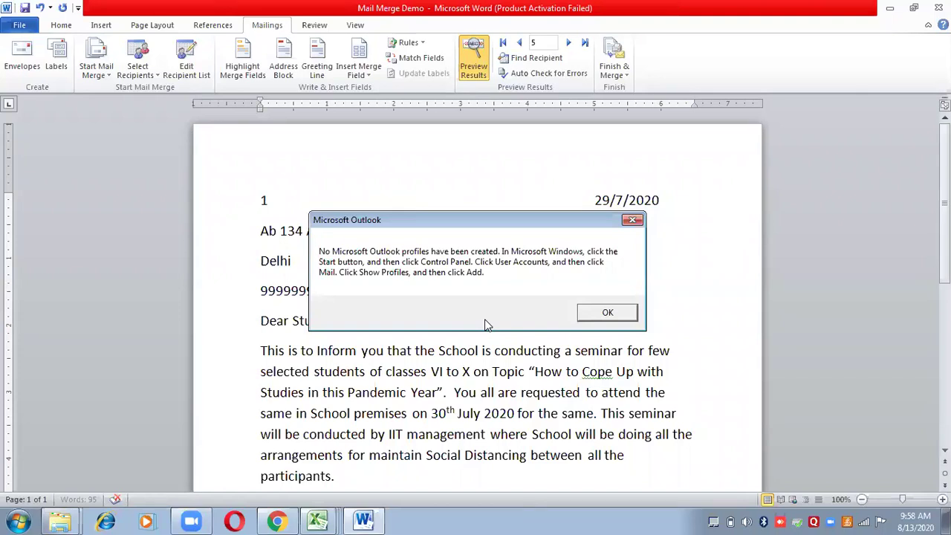
{"action": "left_click", "coordinate": [604, 315]}
{"action": "left_click", "coordinate": [605, 315]}
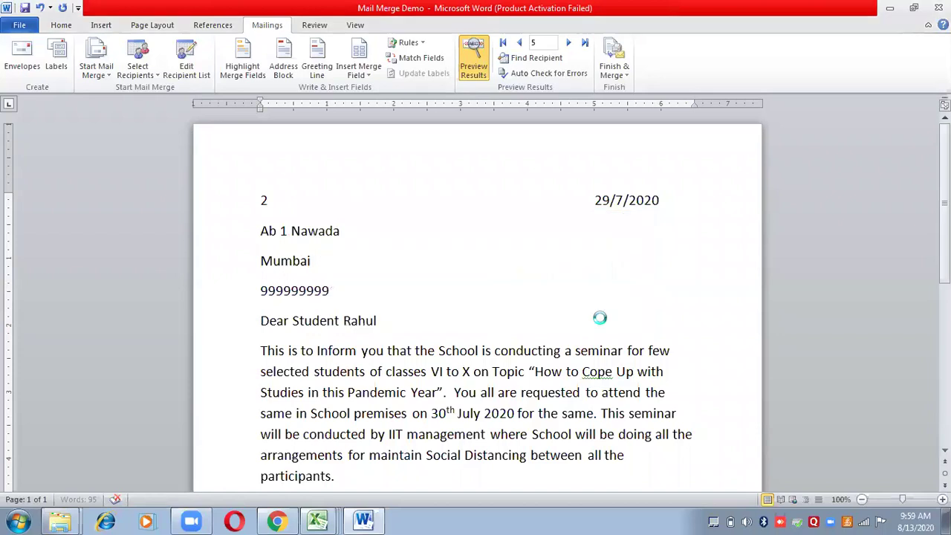
{"action": "left_click", "coordinate": [605, 315]}
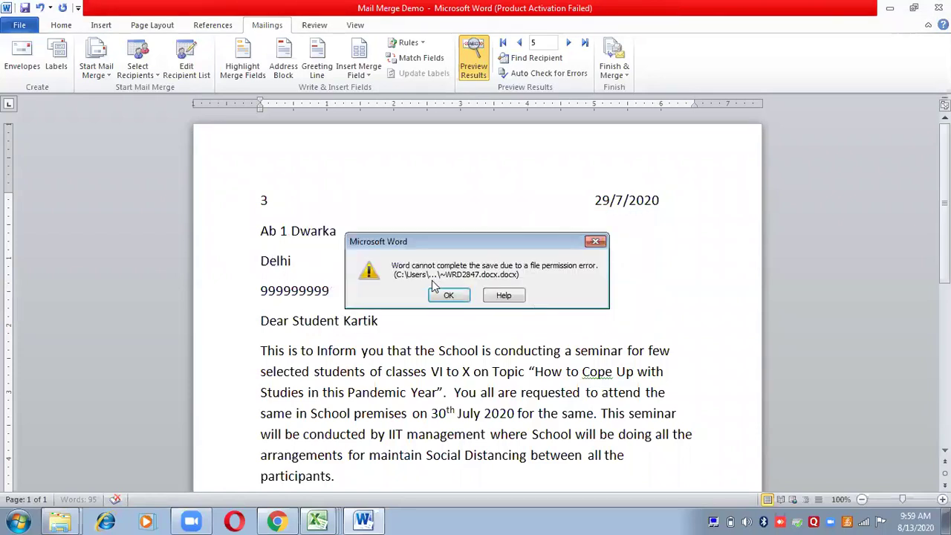
{"action": "left_click", "coordinate": [441, 296]}
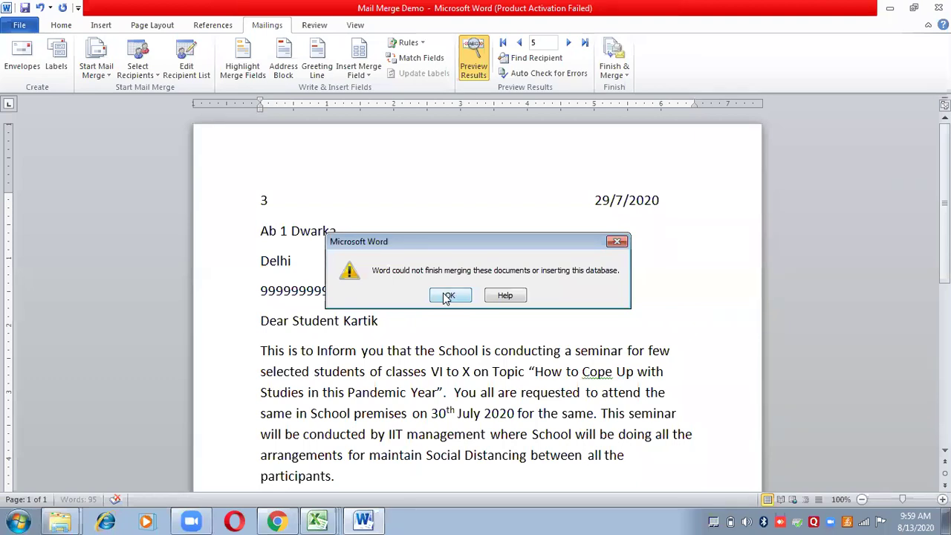
{"action": "left_click", "coordinate": [447, 296]}
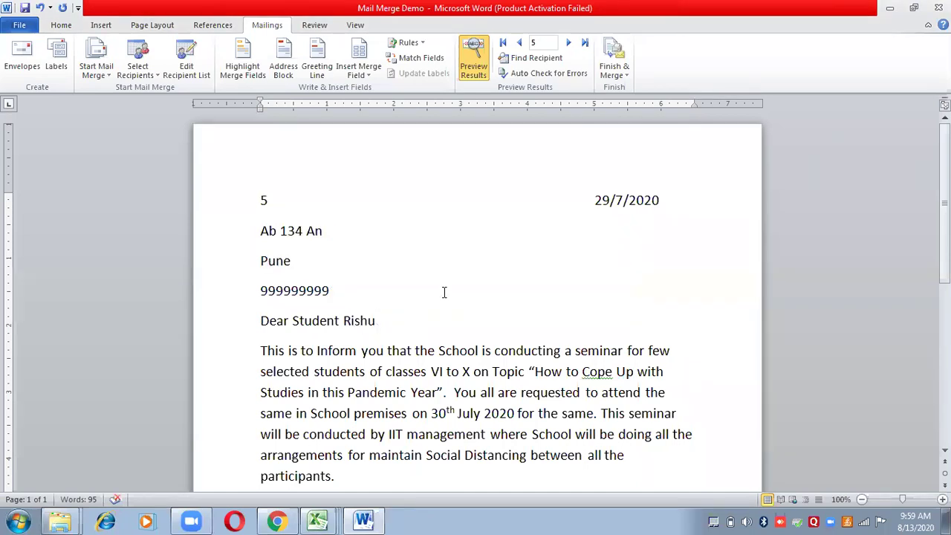